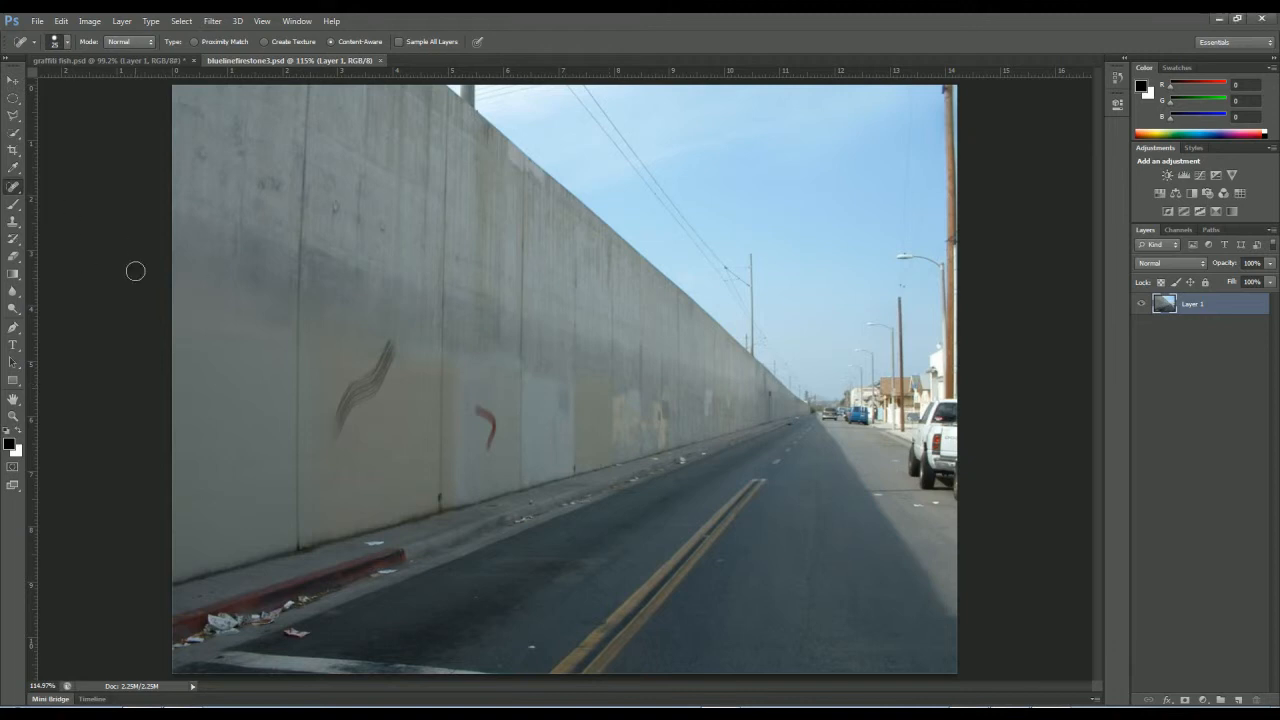
Step: Remove the dark scribble graffiti from the concrete wall with the Spot Healing Brush, using a size 30 brush and Content-Aware healing
key(ctrl+plus)
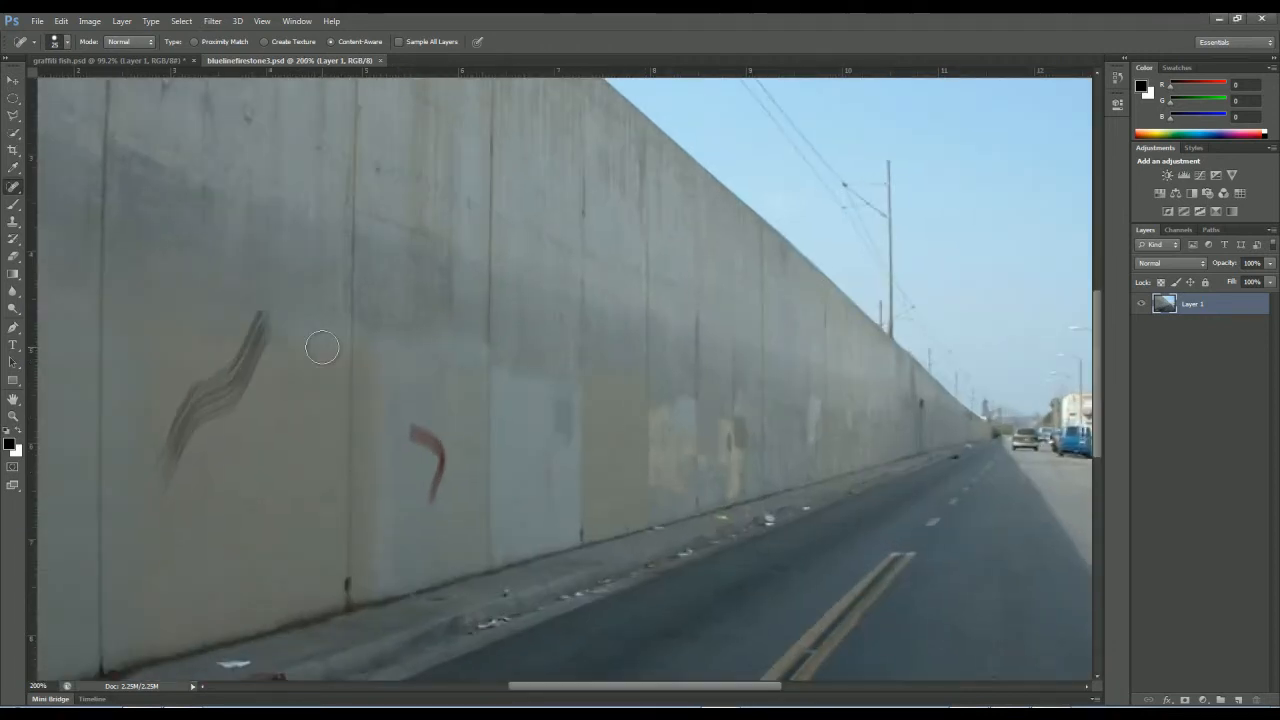
drag(323, 349, 620, 337)
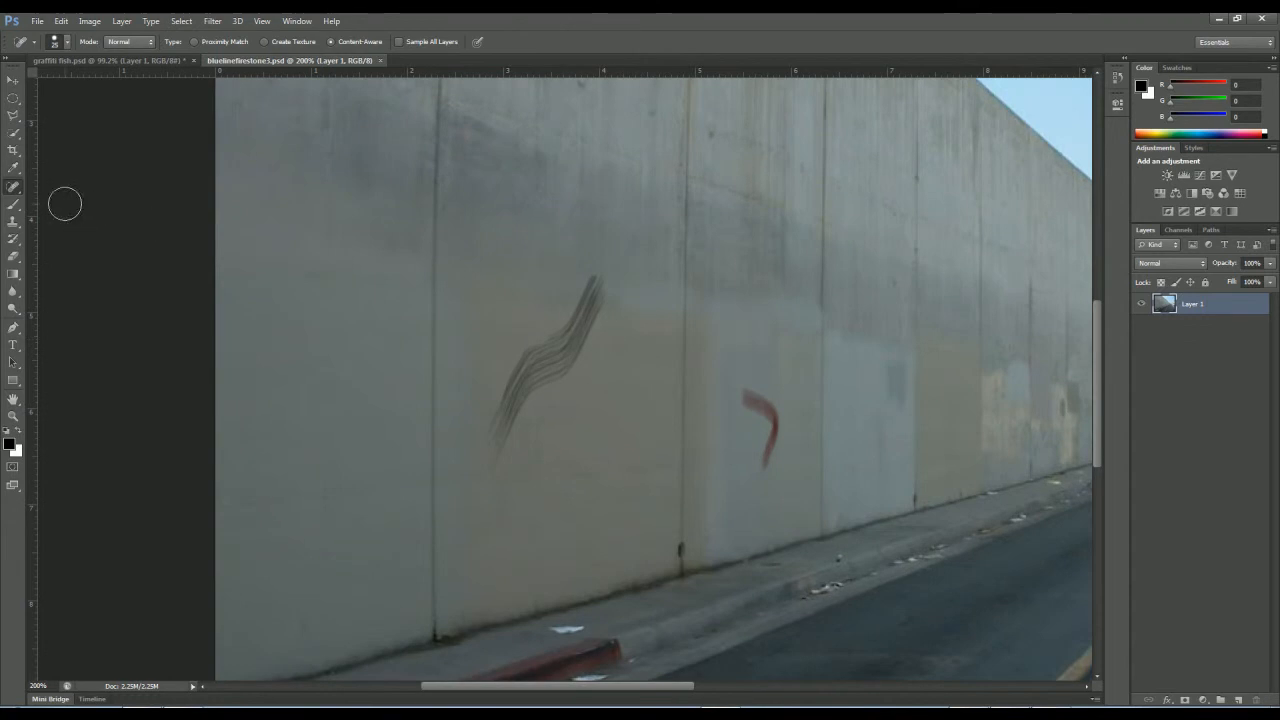
right_click(13, 187)
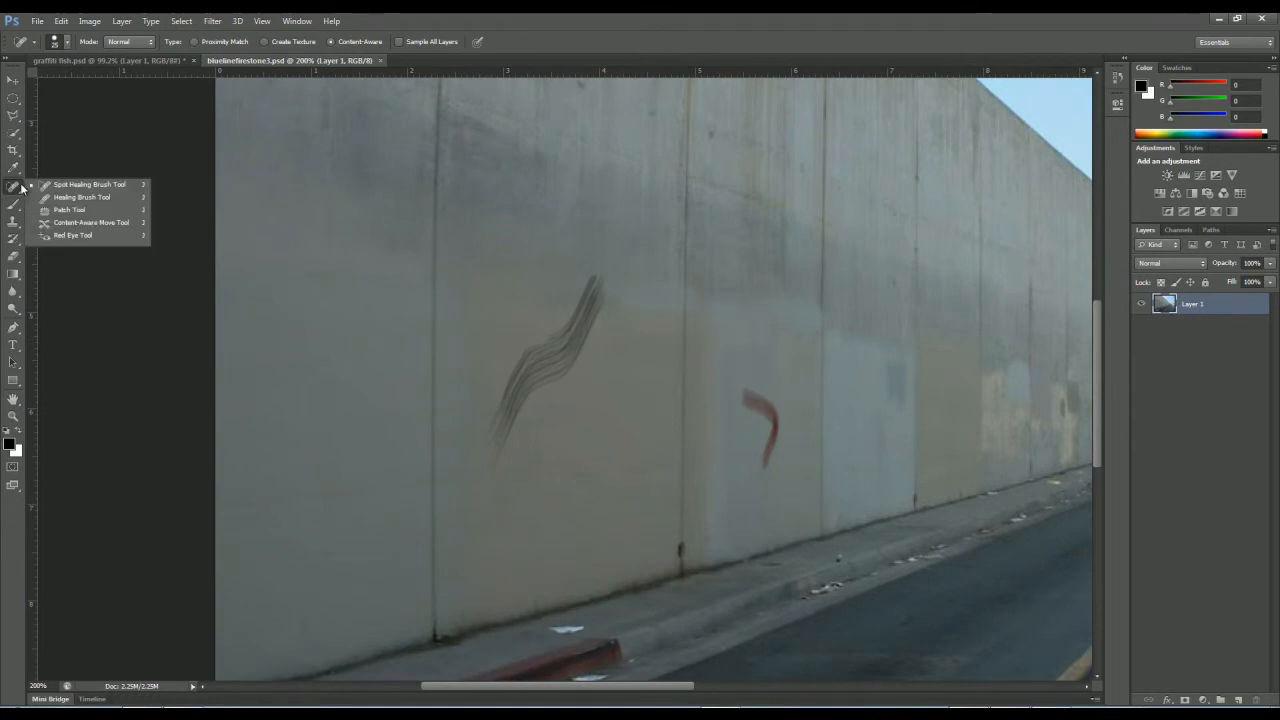
click(60, 185)
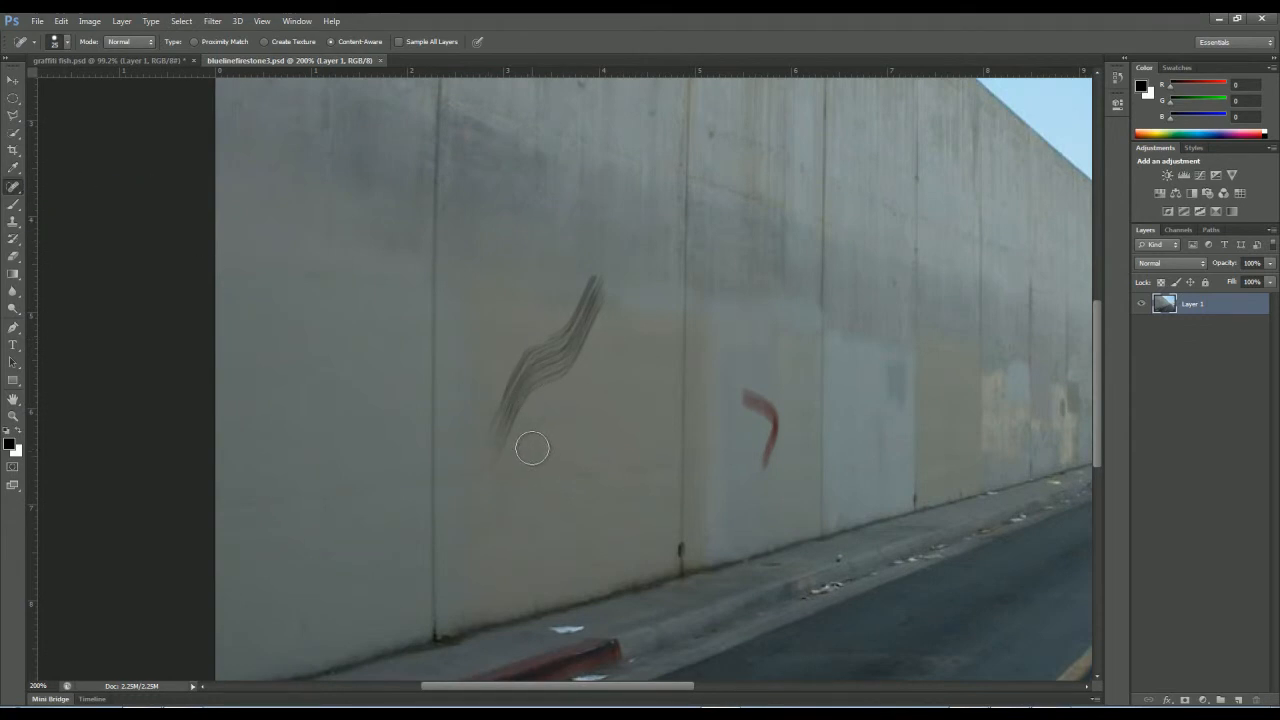
key(bracketleft)
key(bracketleft)
key(bracketright)
key(bracketright)
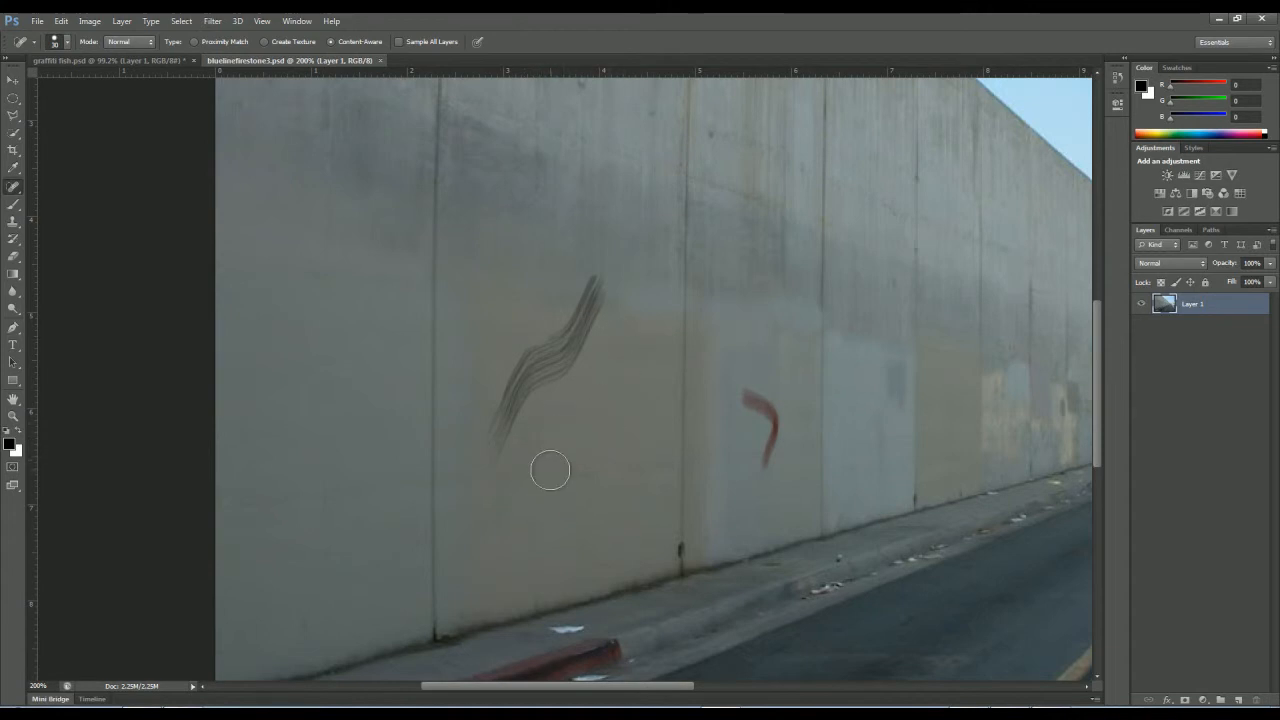
click(489, 477)
mouse_move(489, 477)
mouse_down()
mouse_move(583, 346)
mouse_move(603, 281)
mouse_up()
mouse_move(480, 394)
mouse_down()
mouse_move(567, 325)
mouse_move(594, 282)
mouse_move(613, 301)
mouse_move(602, 330)
mouse_up()
drag(498, 474, 512, 378)
drag(638, 369, 558, 423)
mouse_move(502, 490)
mouse_down()
mouse_move(499, 435)
mouse_move(518, 428)
mouse_move(516, 388)
mouse_move(569, 356)
mouse_move(546, 334)
mouse_move(518, 378)
mouse_up()
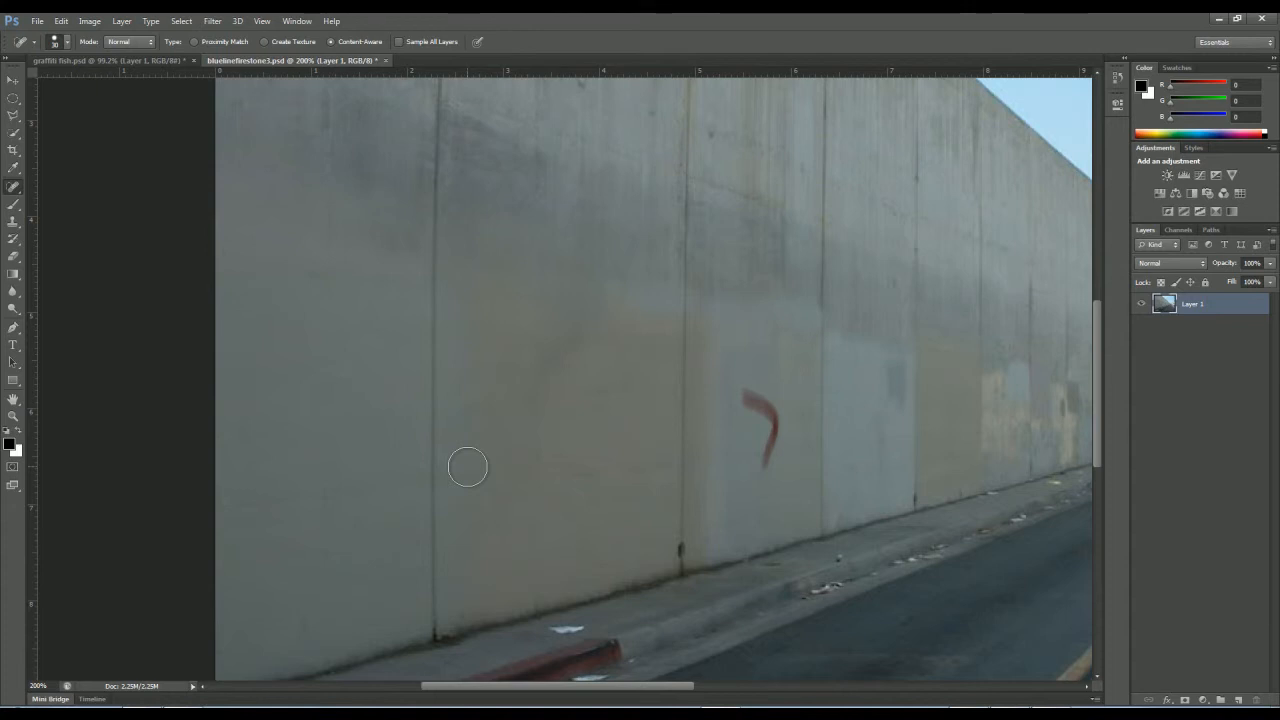
Step: Cover the lower, vertical part of the red mark with the Clone Stamp, sampling clean wall just beside it
key(space)
drag(791, 400, 606, 386)
key(ctrl+plus)
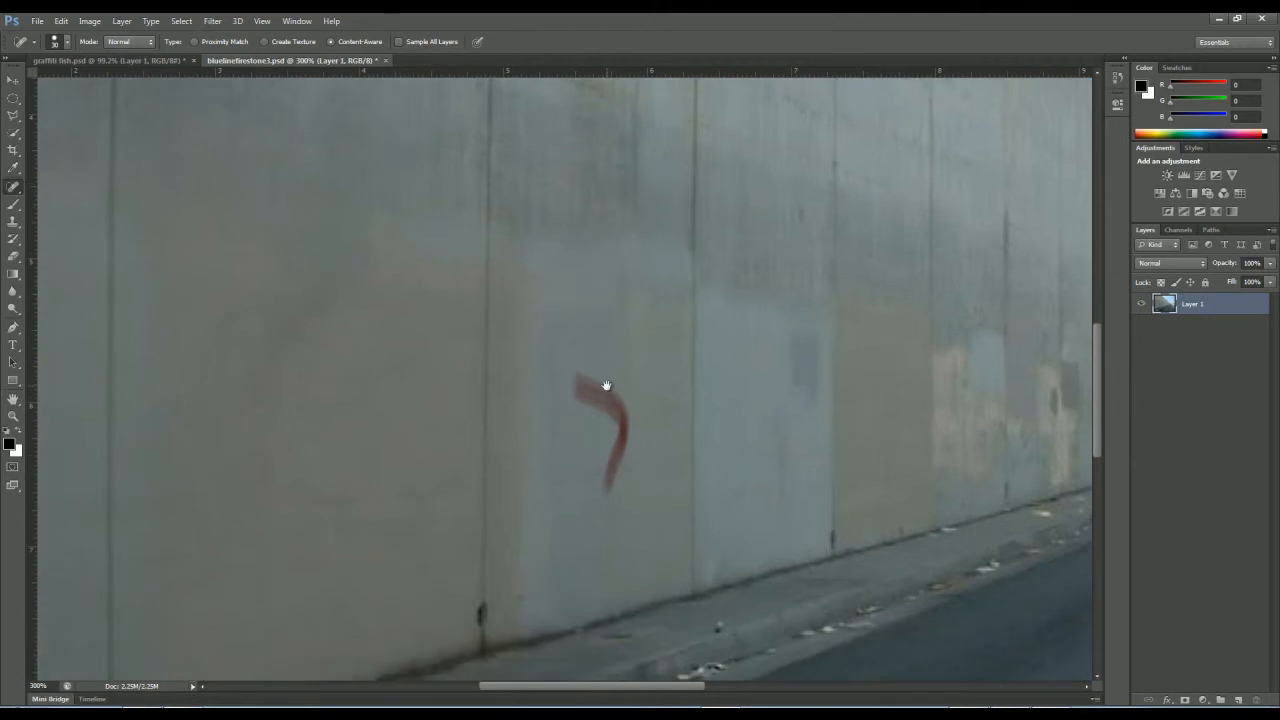
click(12, 222)
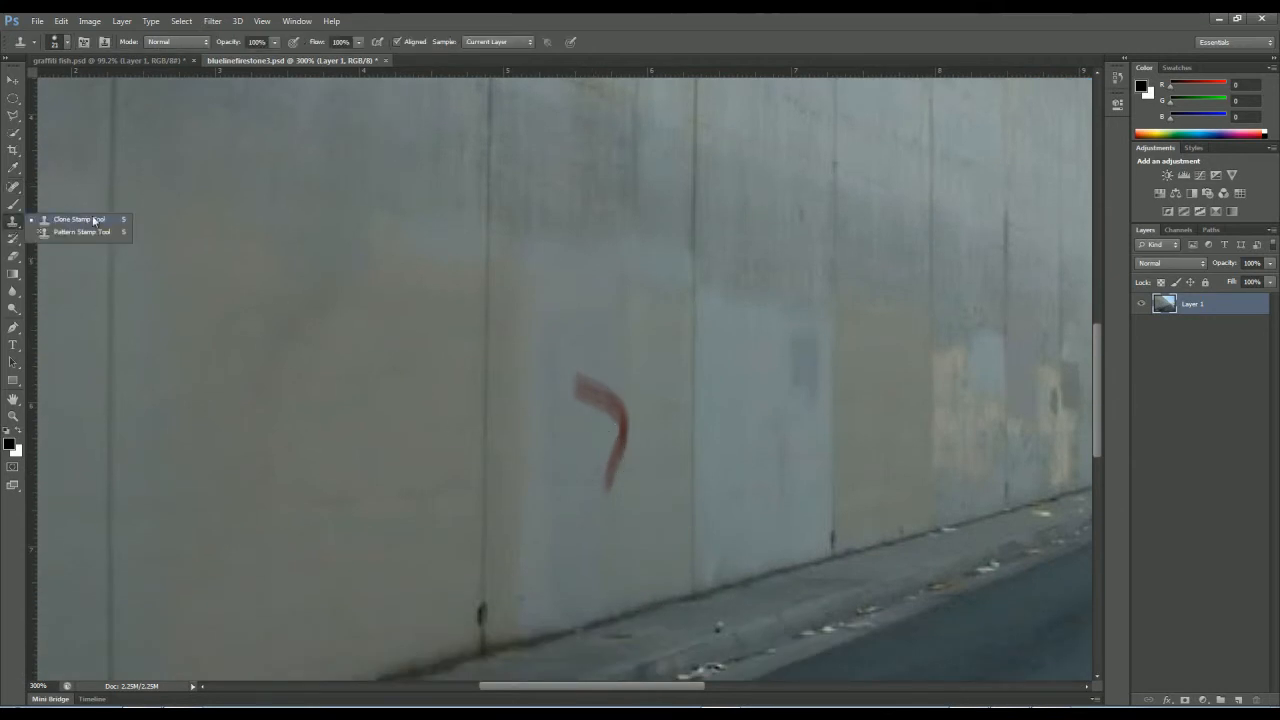
click(95, 218)
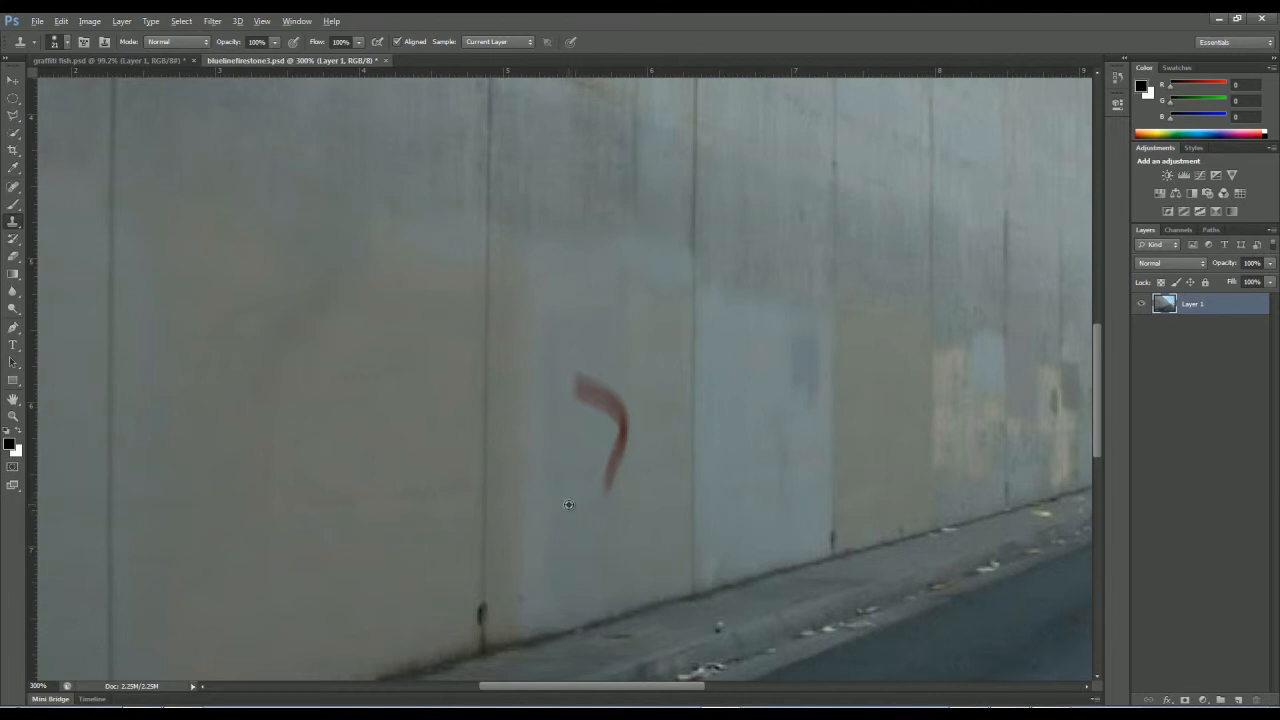
alt+click(569, 505)
click(614, 474)
alt+click(582, 457)
click(609, 465)
click(614, 457)
click(617, 449)
click(619, 437)
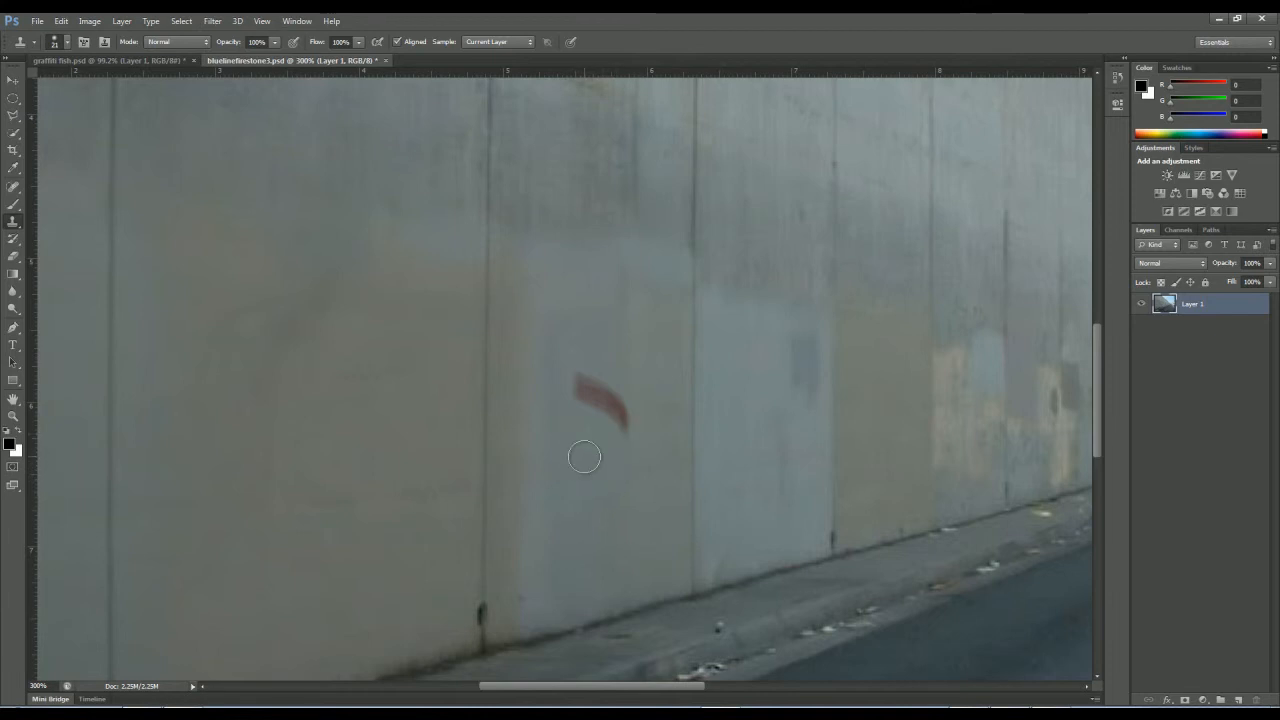
Step: Clone clean wall over the remaining upper part of the red mark, resampling around it until the mark is gone
alt+click(585, 458)
click(630, 423)
click(614, 416)
alt+click(631, 369)
click(631, 407)
click(604, 394)
alt+click(609, 362)
click(580, 380)
alt+click(629, 374)
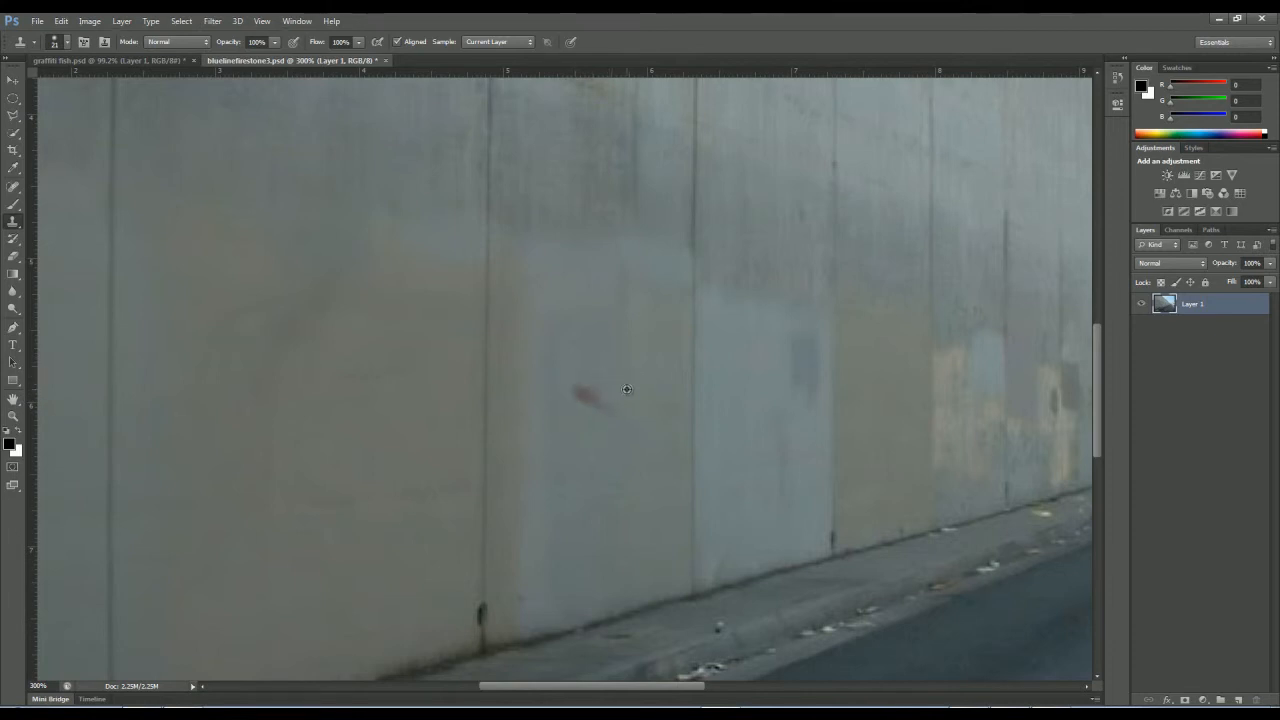
click(589, 391)
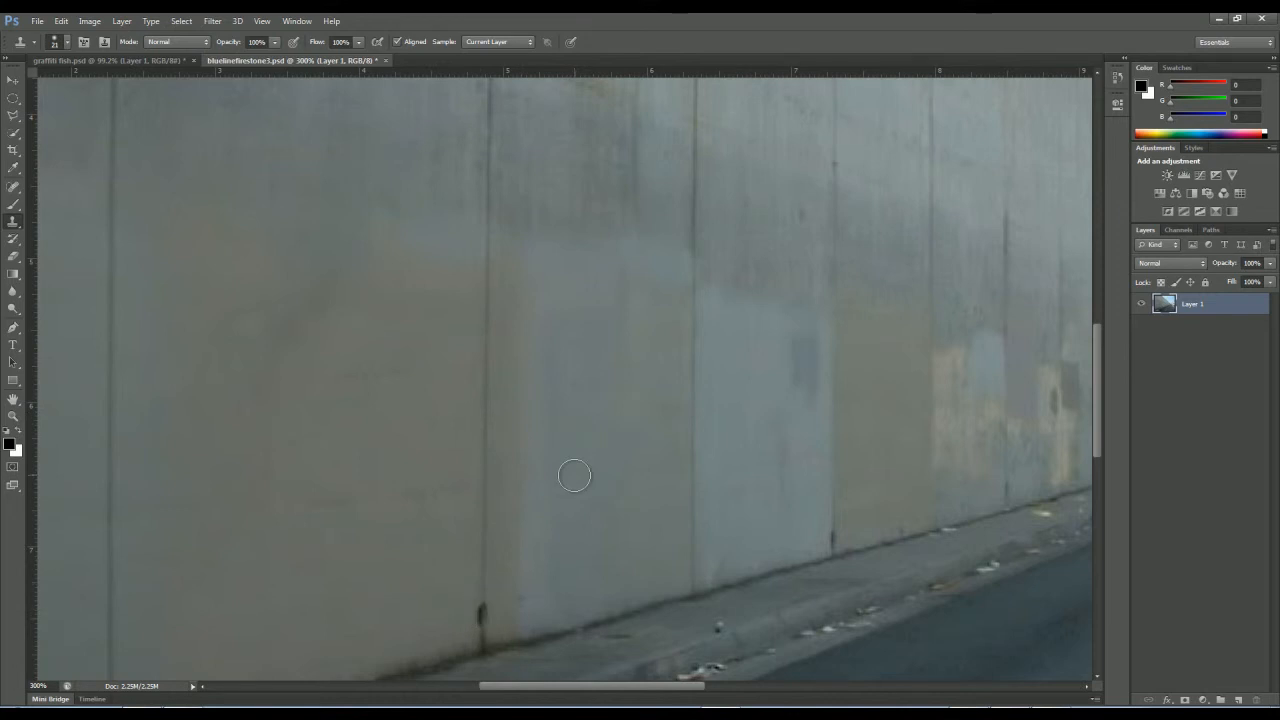
Step: Add a new empty layer above the wall photo and open the Vanishing Point filter on it
key(ctrl+0)
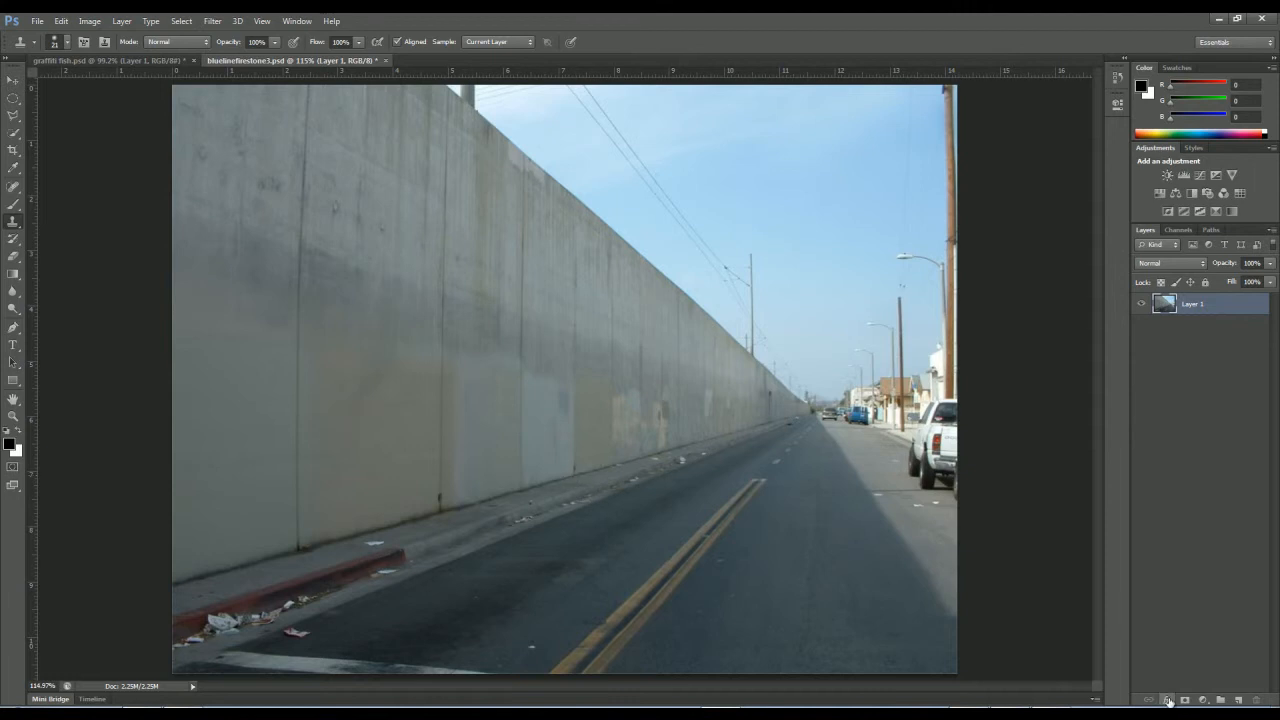
click(1239, 700)
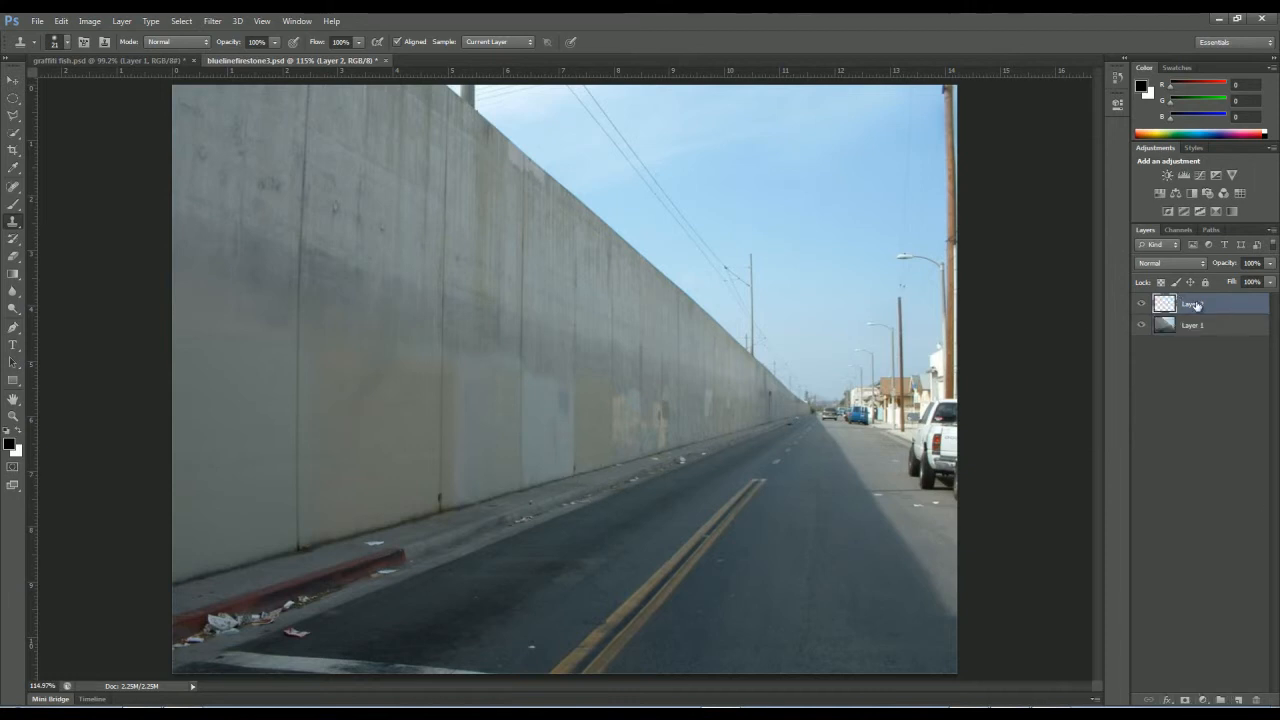
click(211, 21)
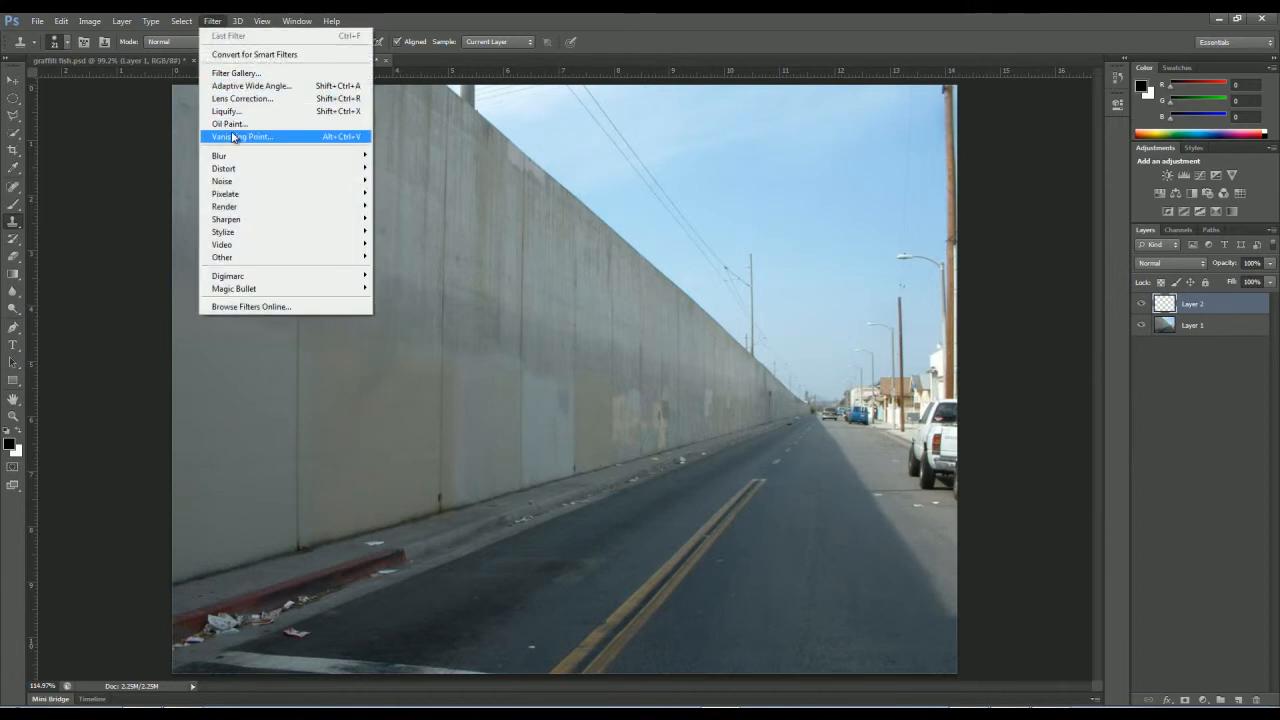
click(231, 136)
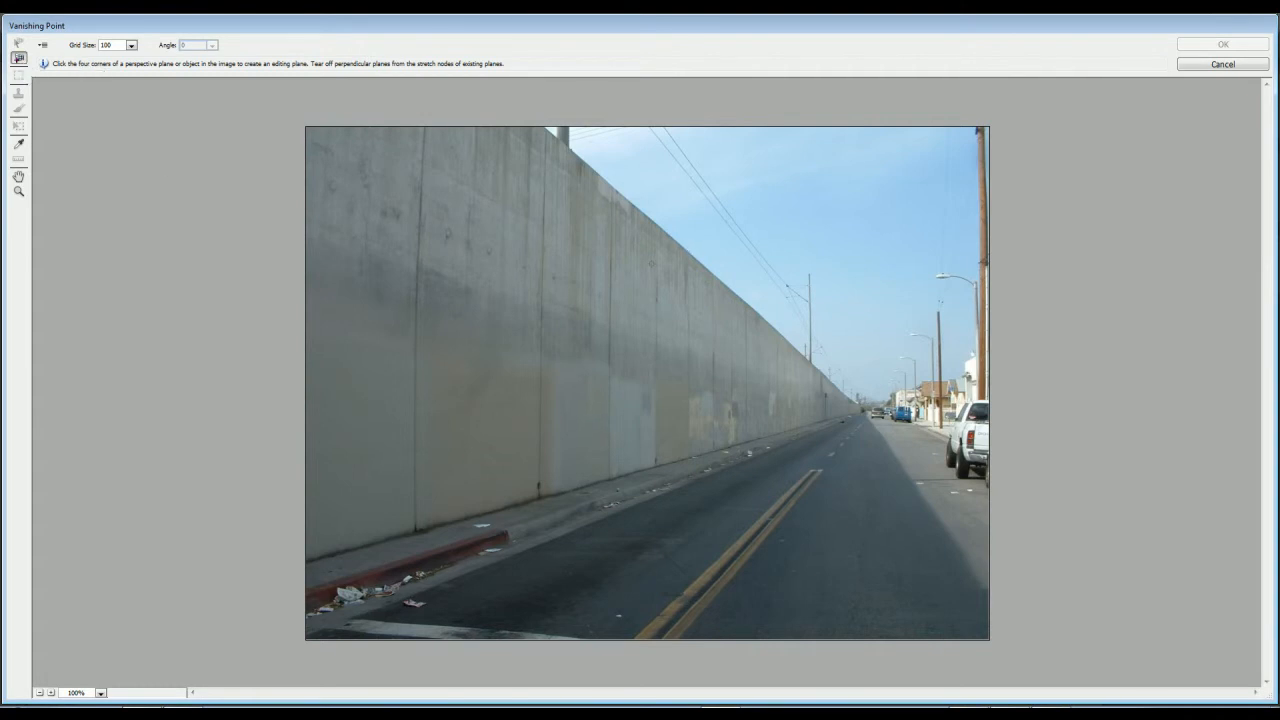
Step: Create a four-corner perspective plane over one narrow wall panel midway along the wall, from its upper edge to the sidewalk
key(ctrl+plus)
key(space)
drag(666, 314, 674, 360)
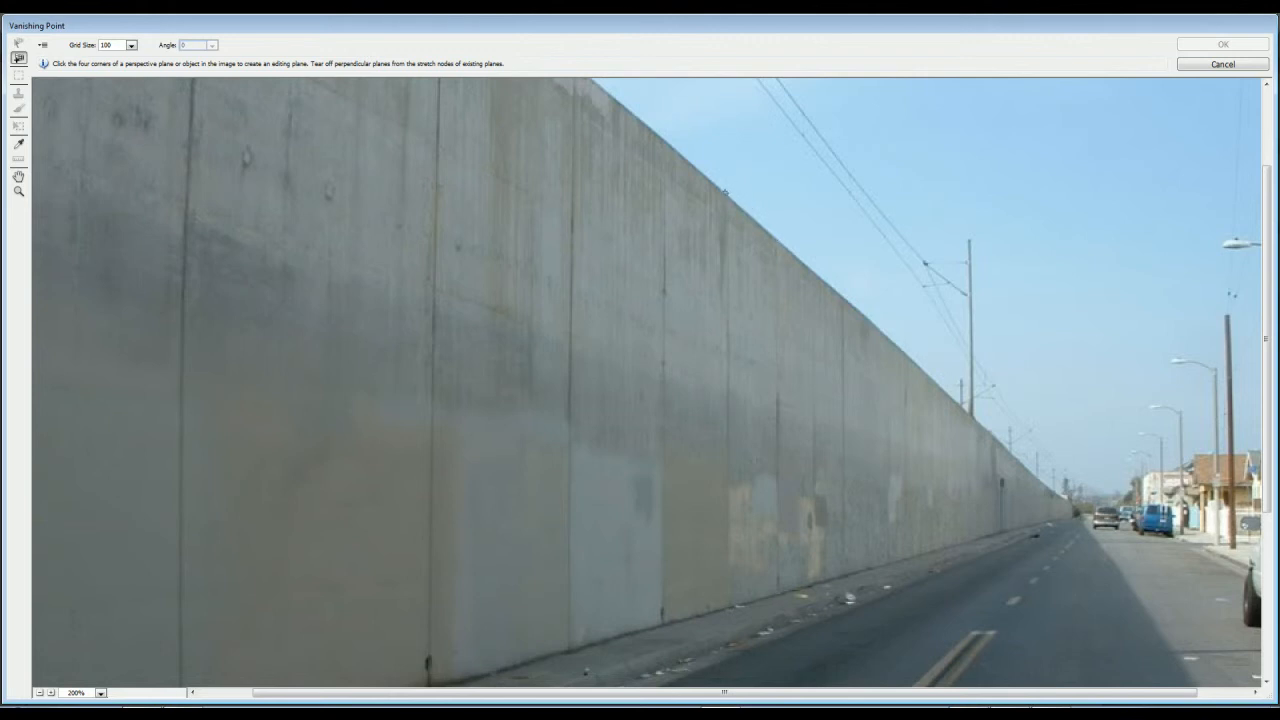
click(725, 195)
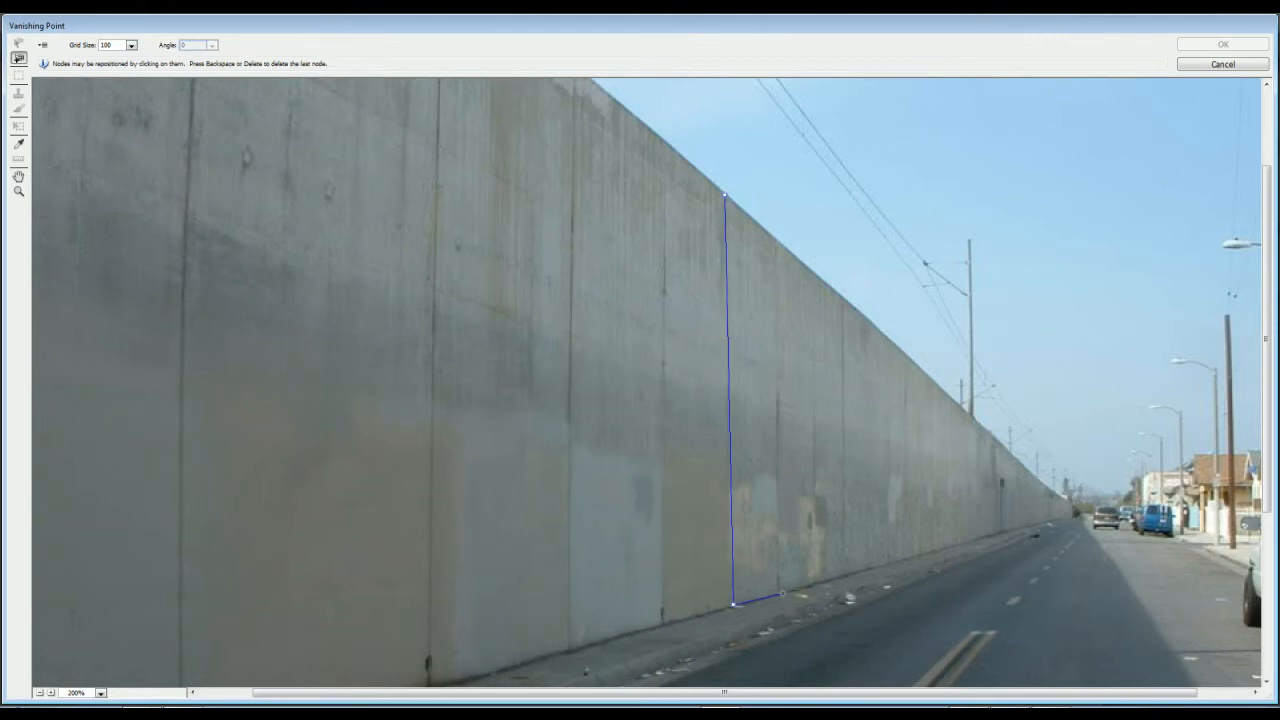
click(782, 594)
click(779, 241)
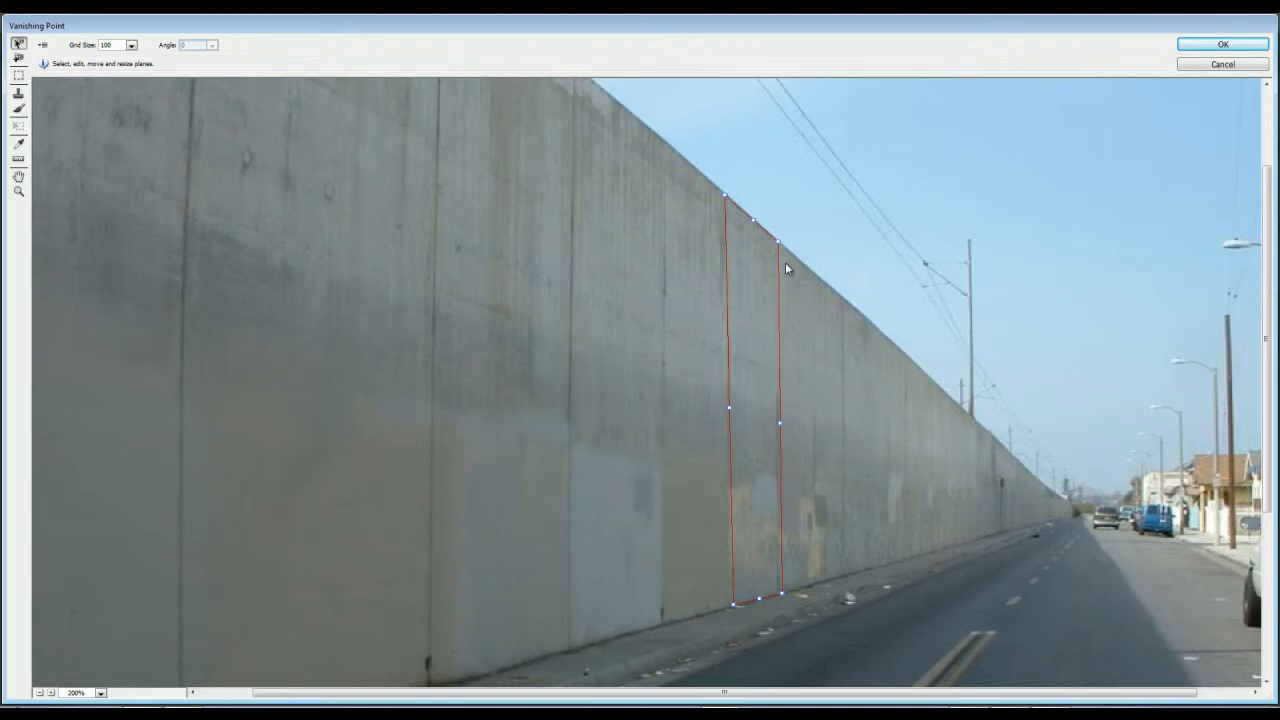
Step: Fine-tune the plane's corners against the wall panel's edges until its perspective grid is valid
drag(780, 244, 782, 247)
drag(782, 593, 782, 595)
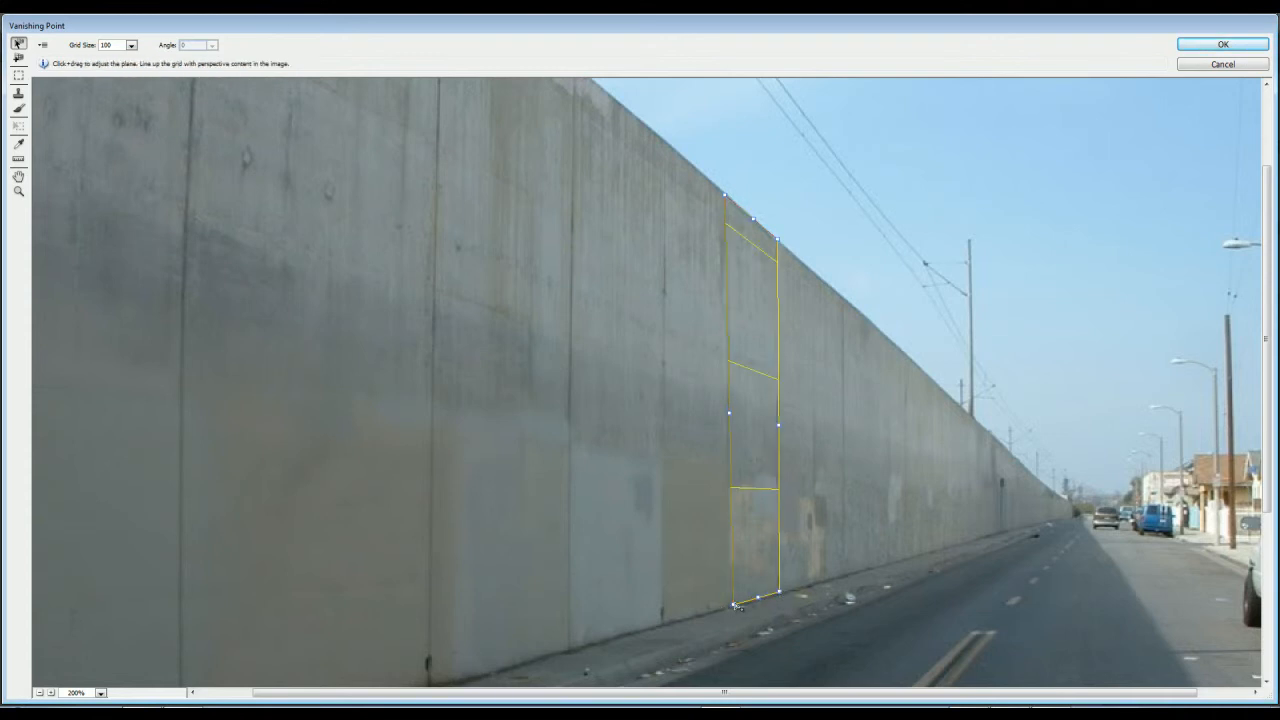
drag(734, 607, 732, 607)
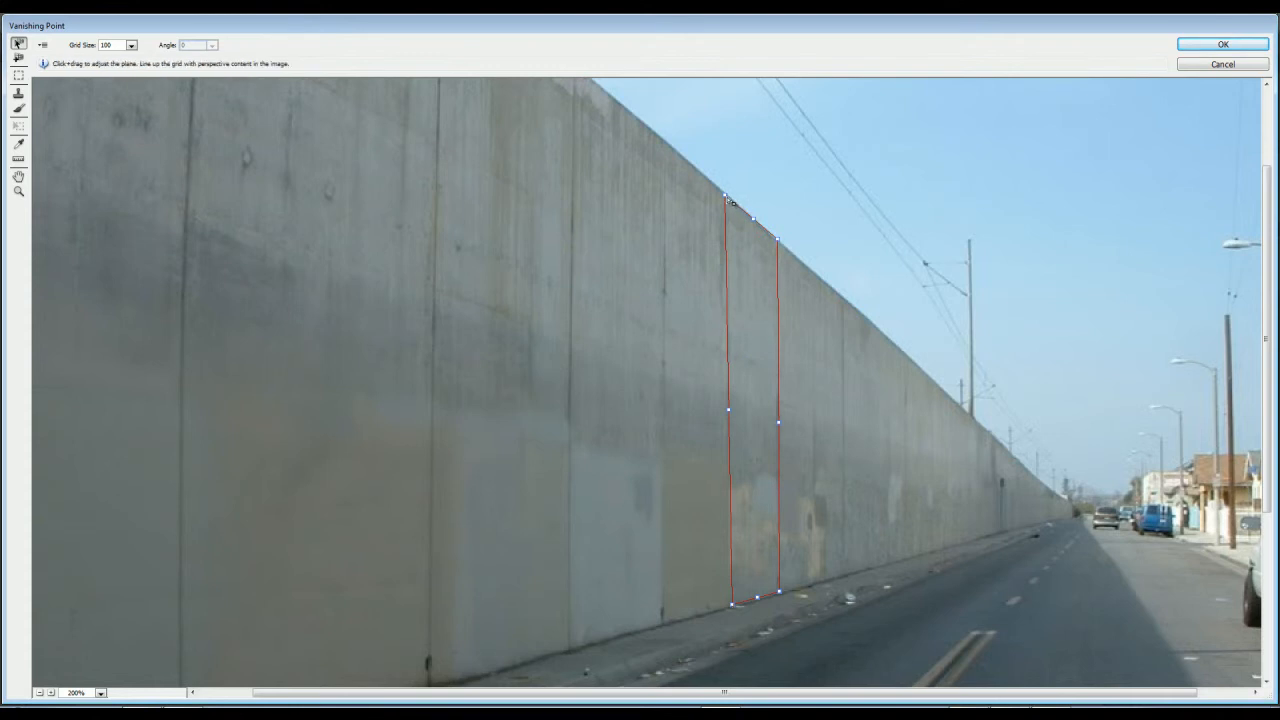
drag(730, 200, 729, 198)
drag(783, 245, 783, 247)
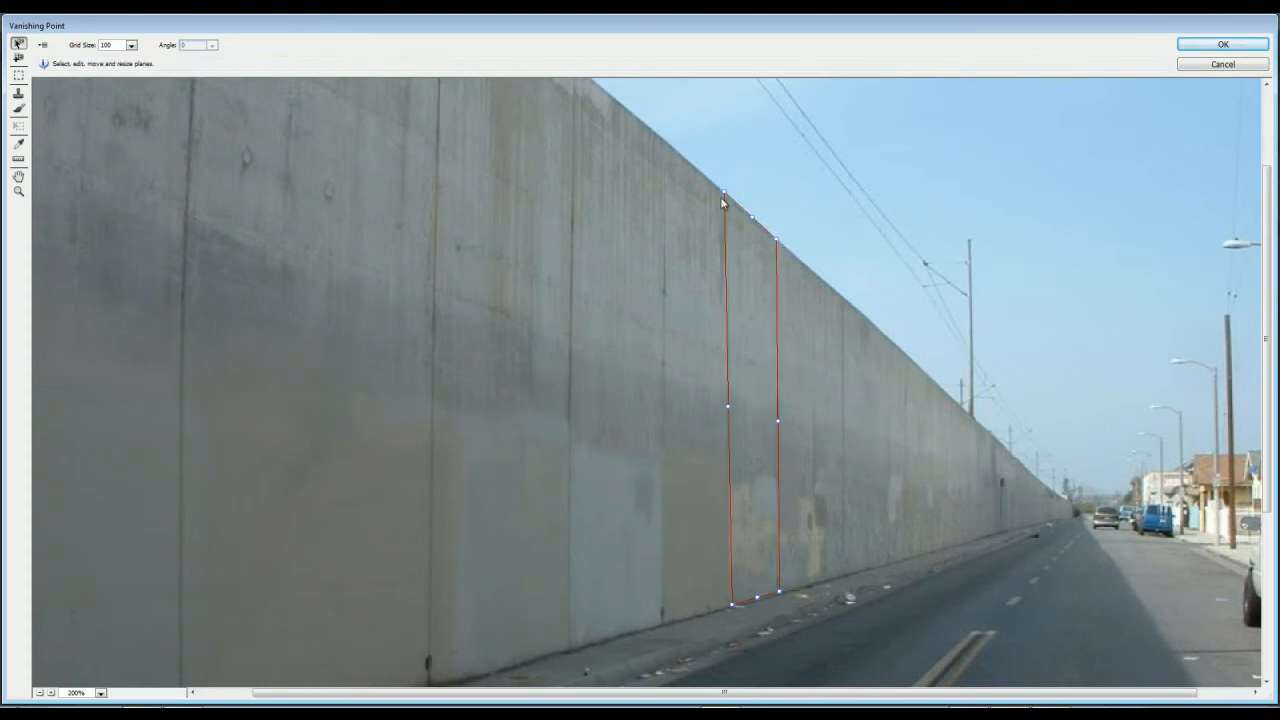
drag(782, 595, 789, 596)
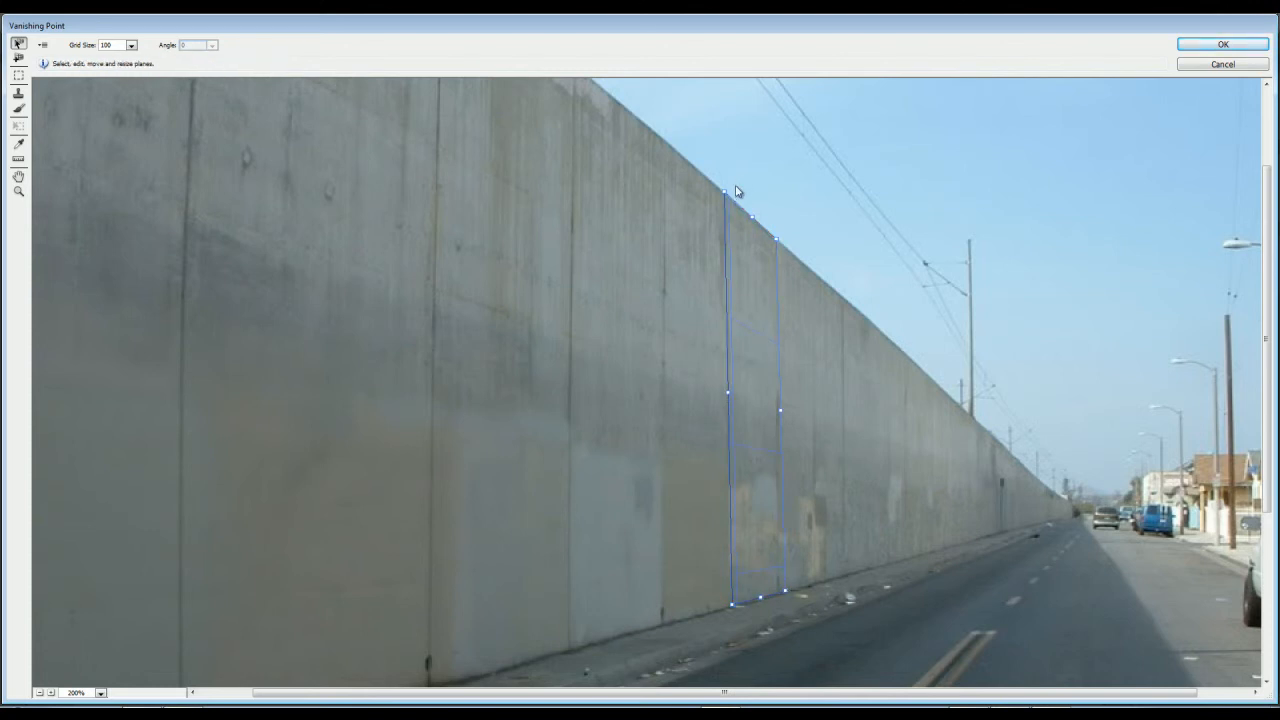
drag(729, 196, 730, 199)
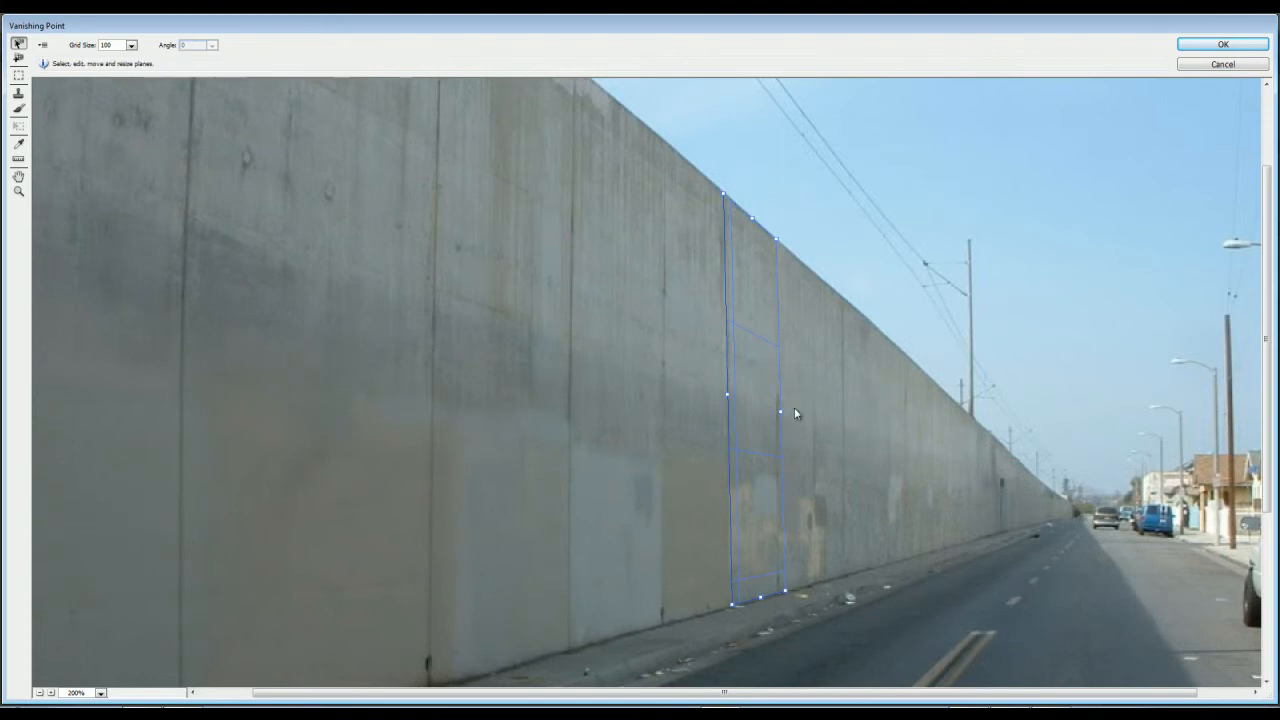
Step: Stretch the perspective plane along the whole wall, past the photo's near edge and to the far end, and extend it down over the sidewalk
drag(780, 413, 1011, 414)
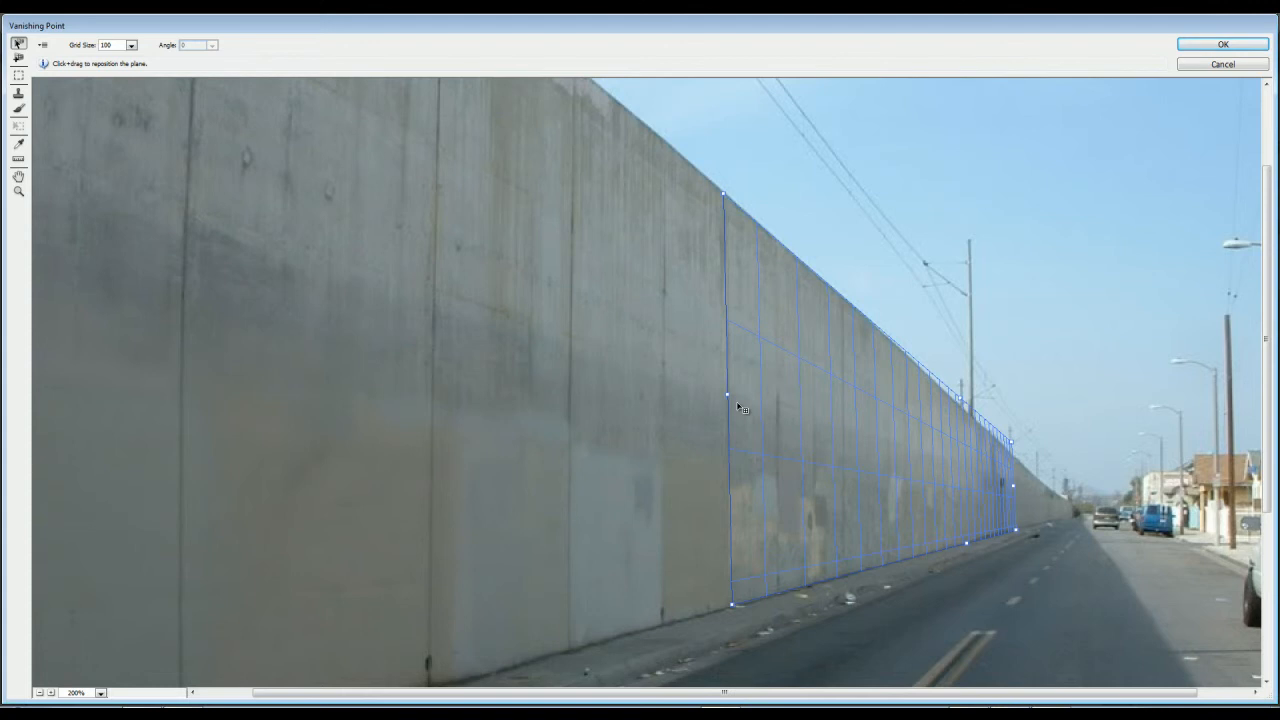
key(ctrl+0)
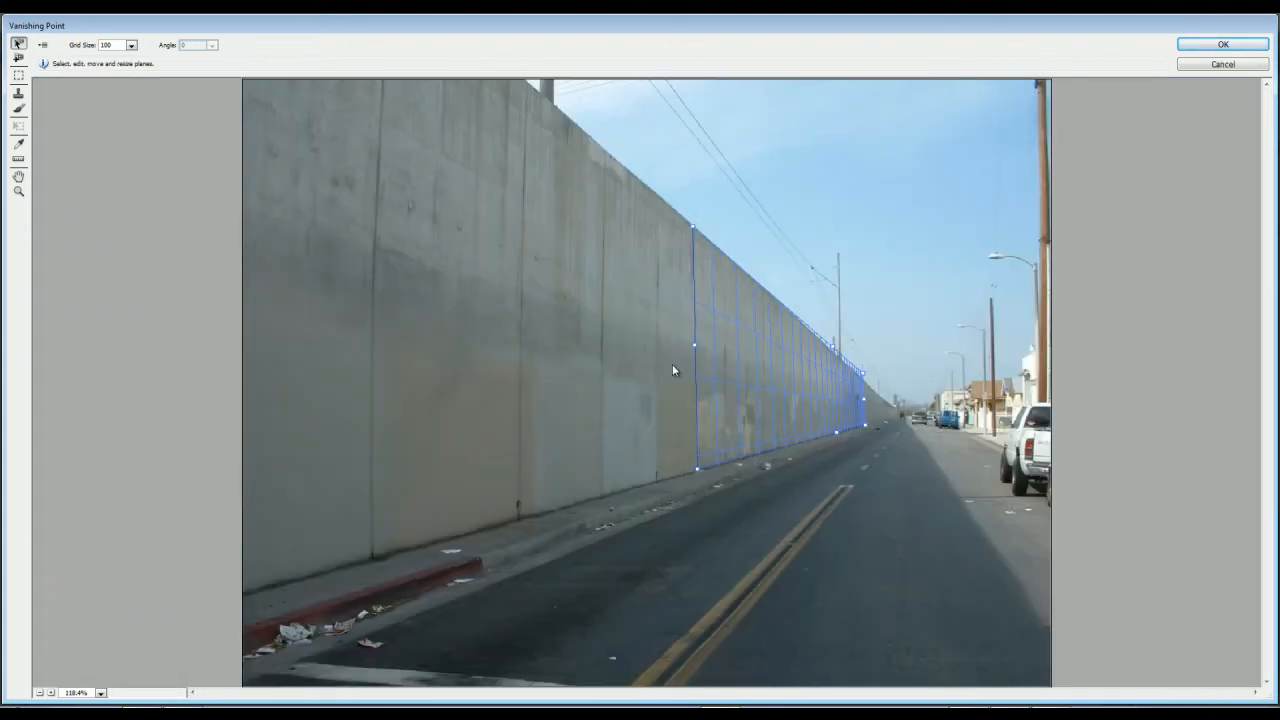
drag(692, 348, 285, 407)
drag(218, 420, 209, 421)
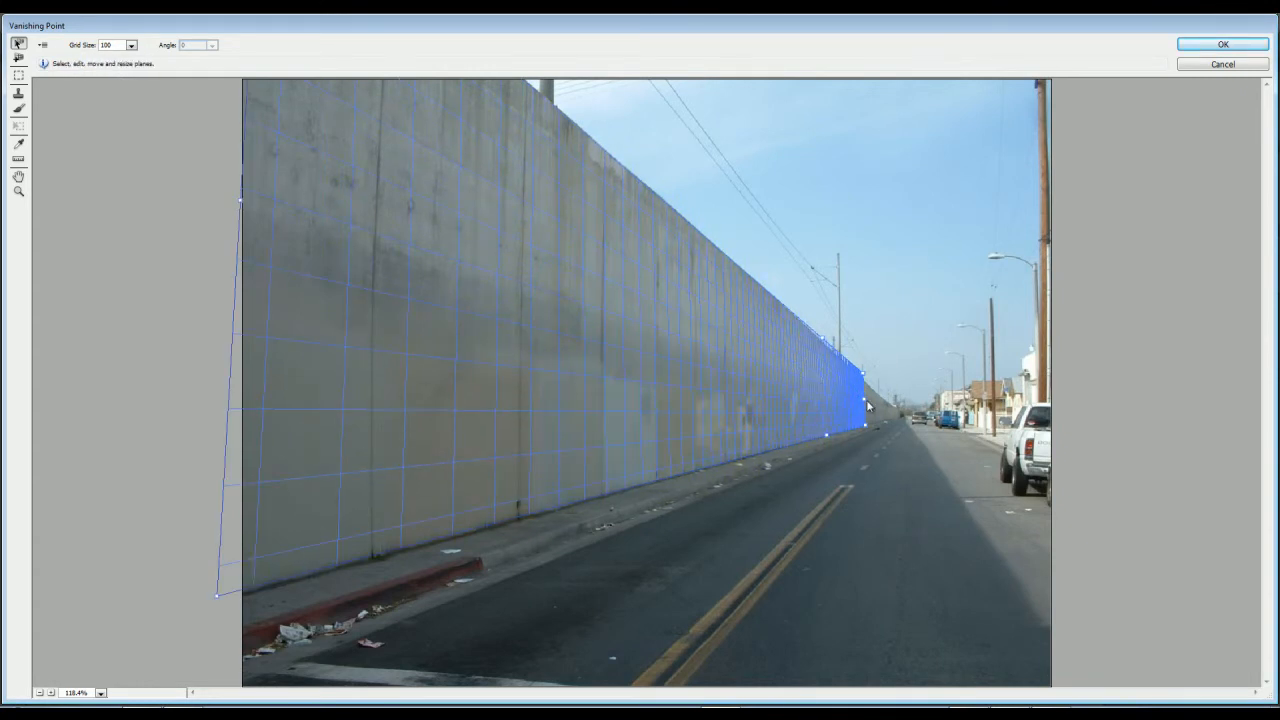
drag(866, 398, 893, 401)
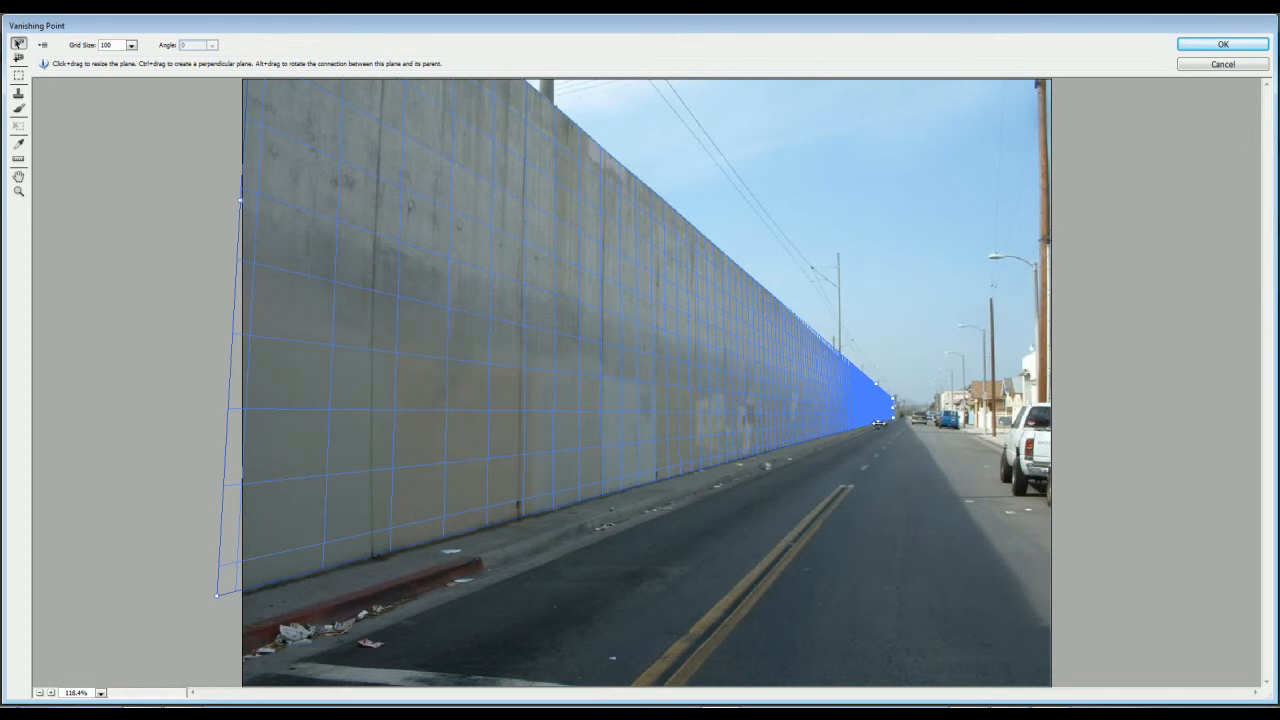
drag(878, 423, 877, 426)
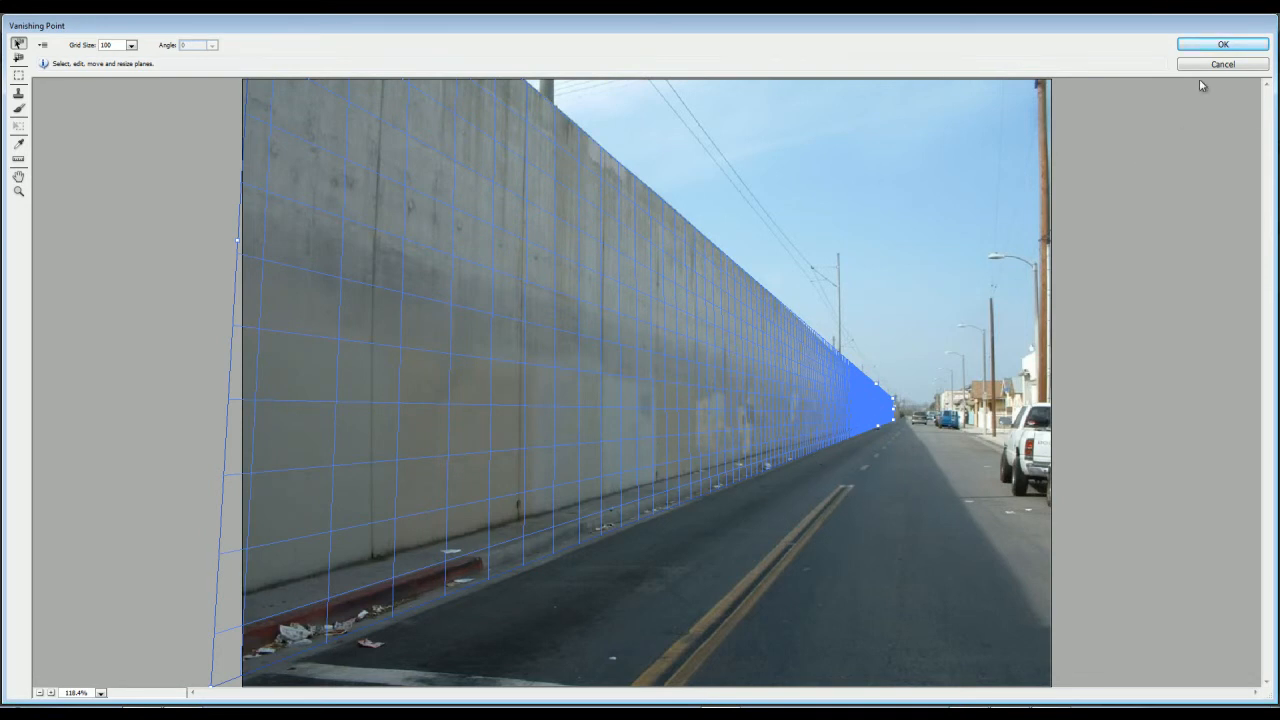
Step: Apply the Vanishing Point plane and save the wall photo document
click(1218, 45)
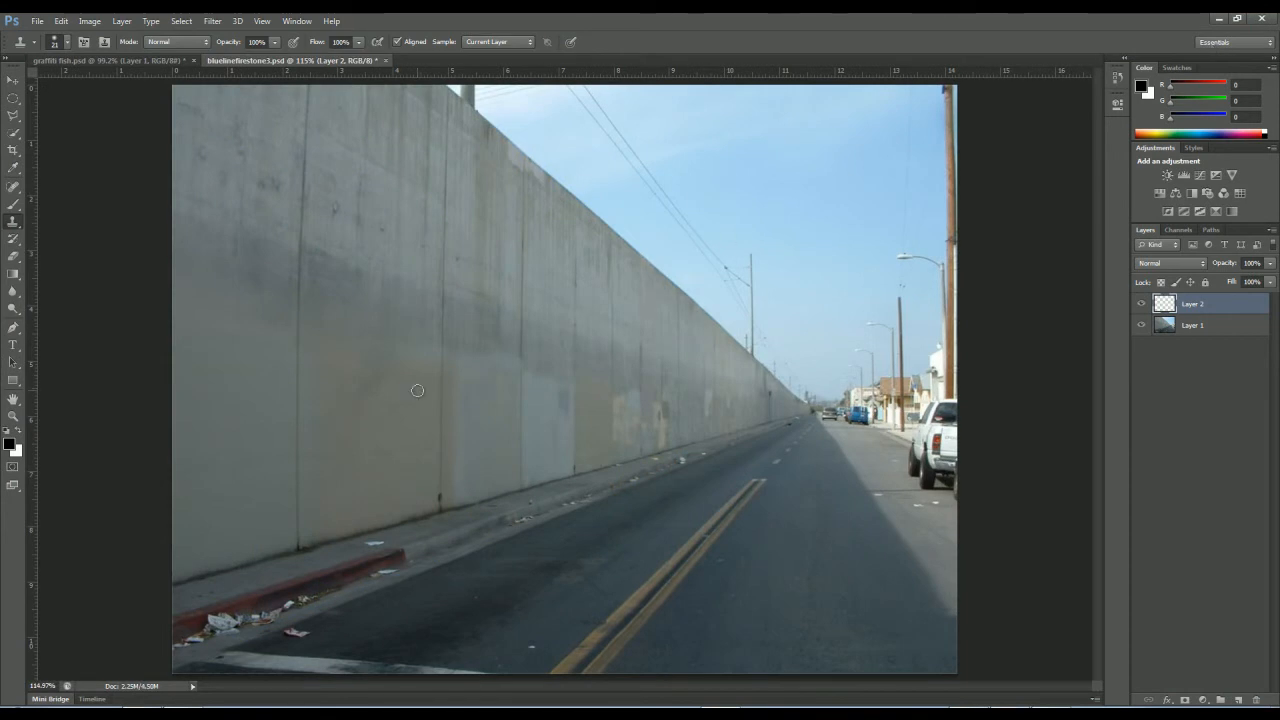
click(40, 21)
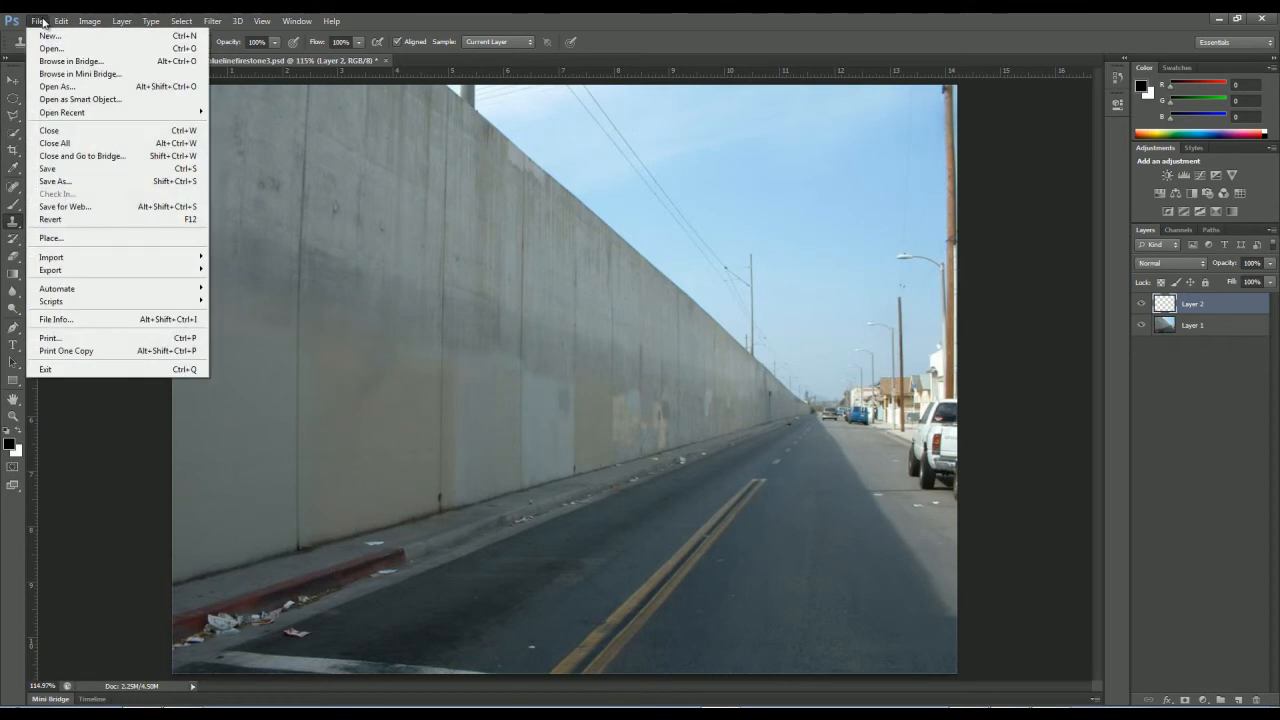
click(66, 169)
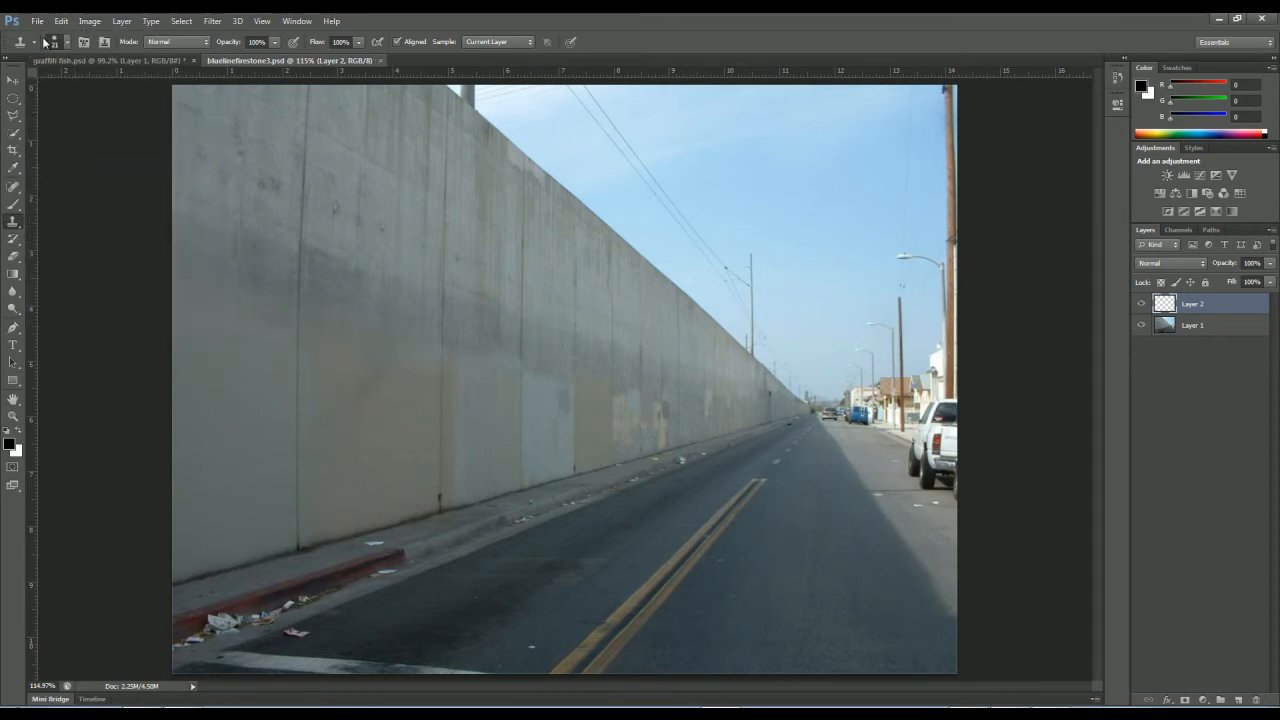
Step: Copy the whole graffiti fish artwork and paste it into Vanishing Point on Layer 2 of the wall photo
click(98, 62)
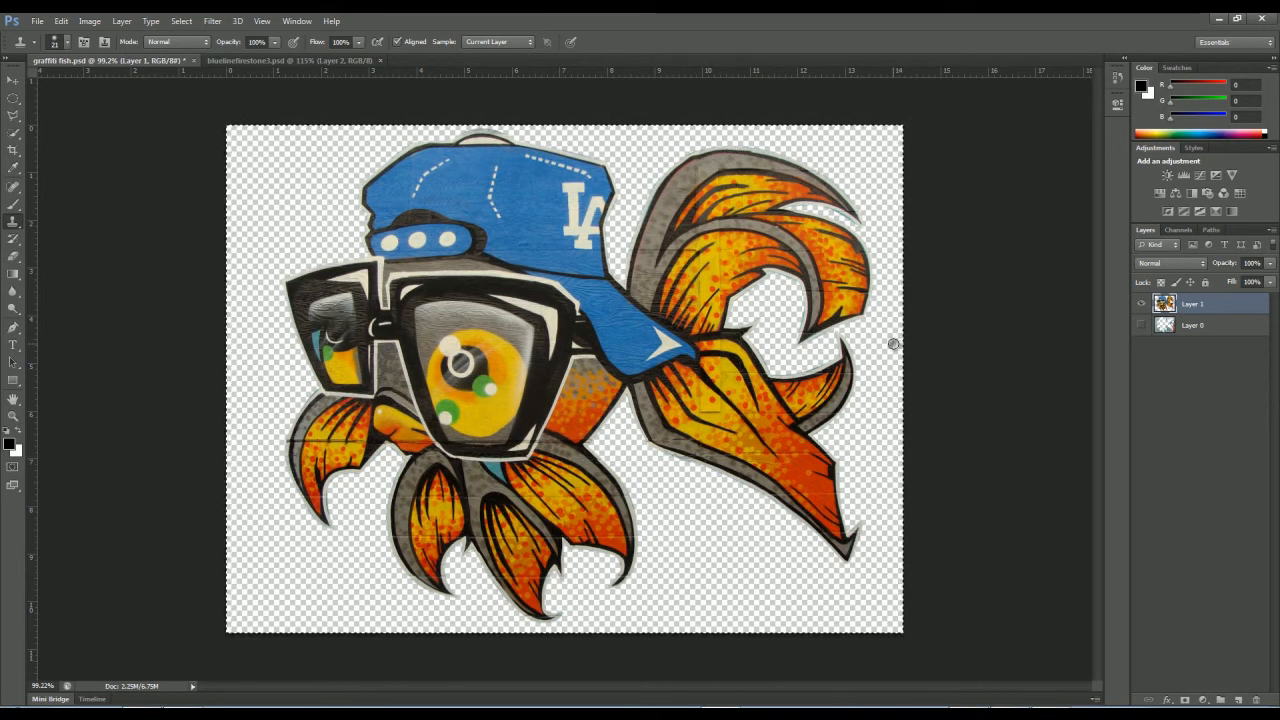
click(288, 60)
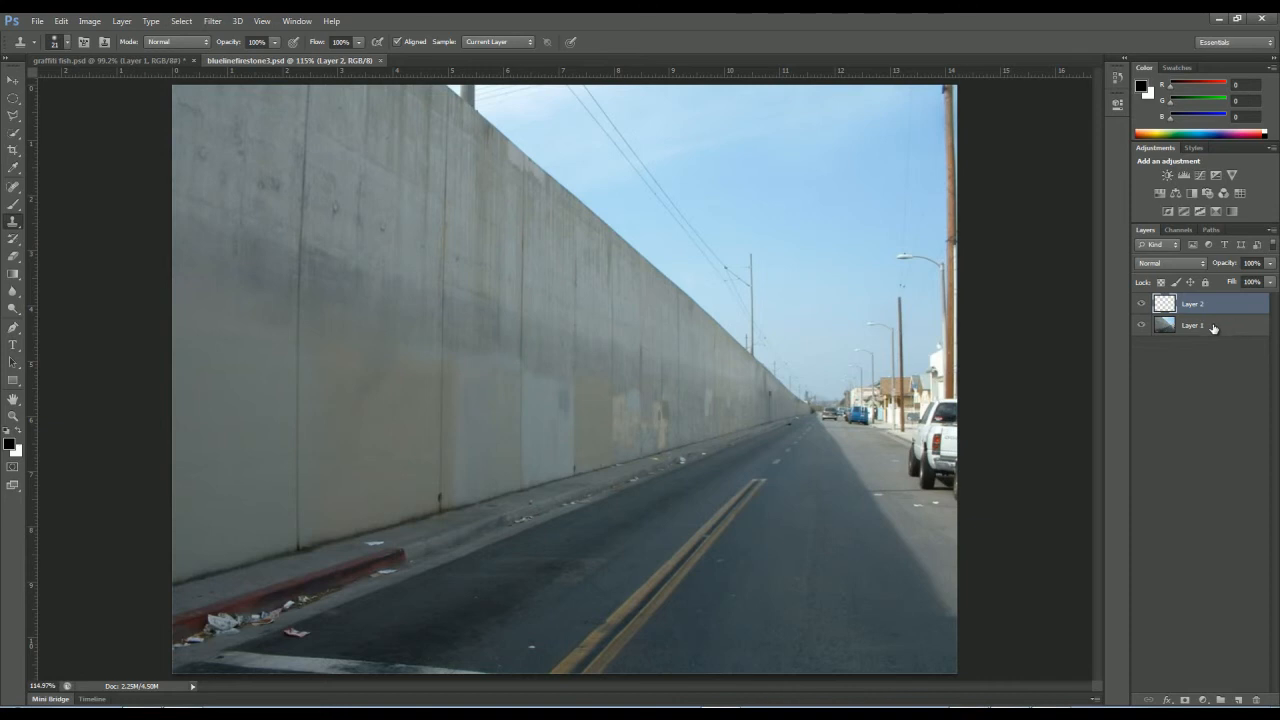
click(212, 21)
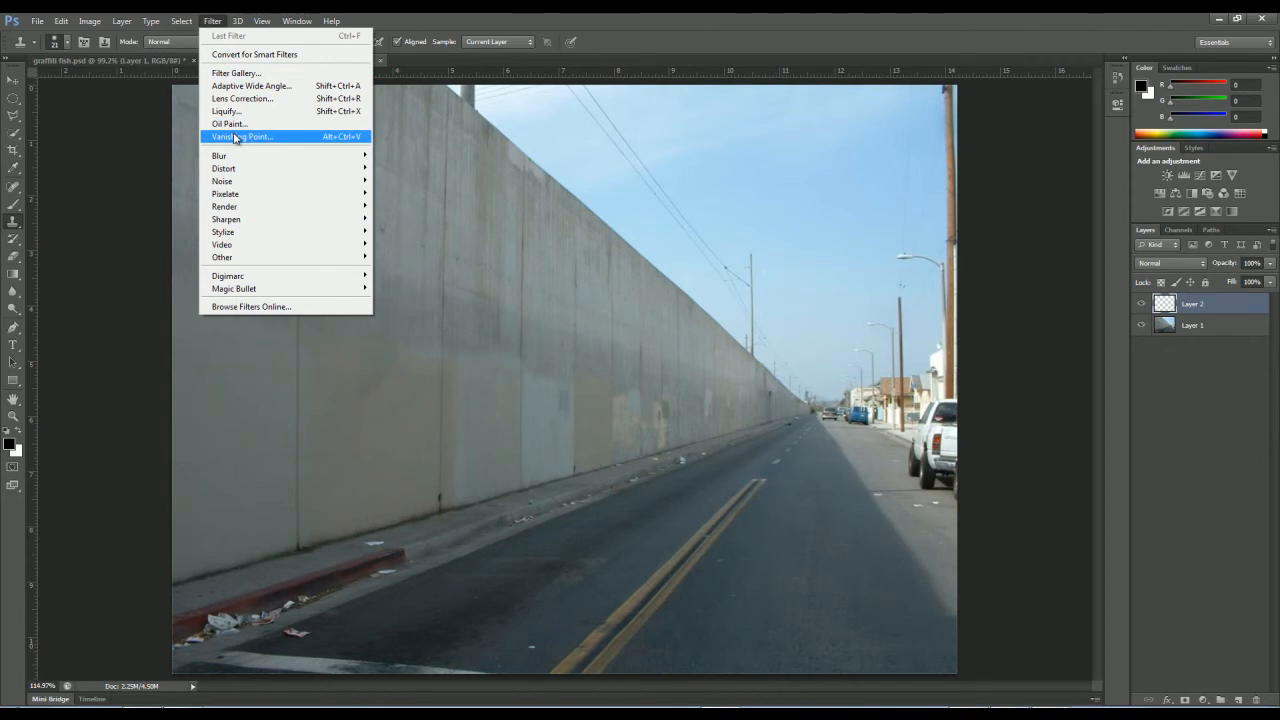
click(236, 136)
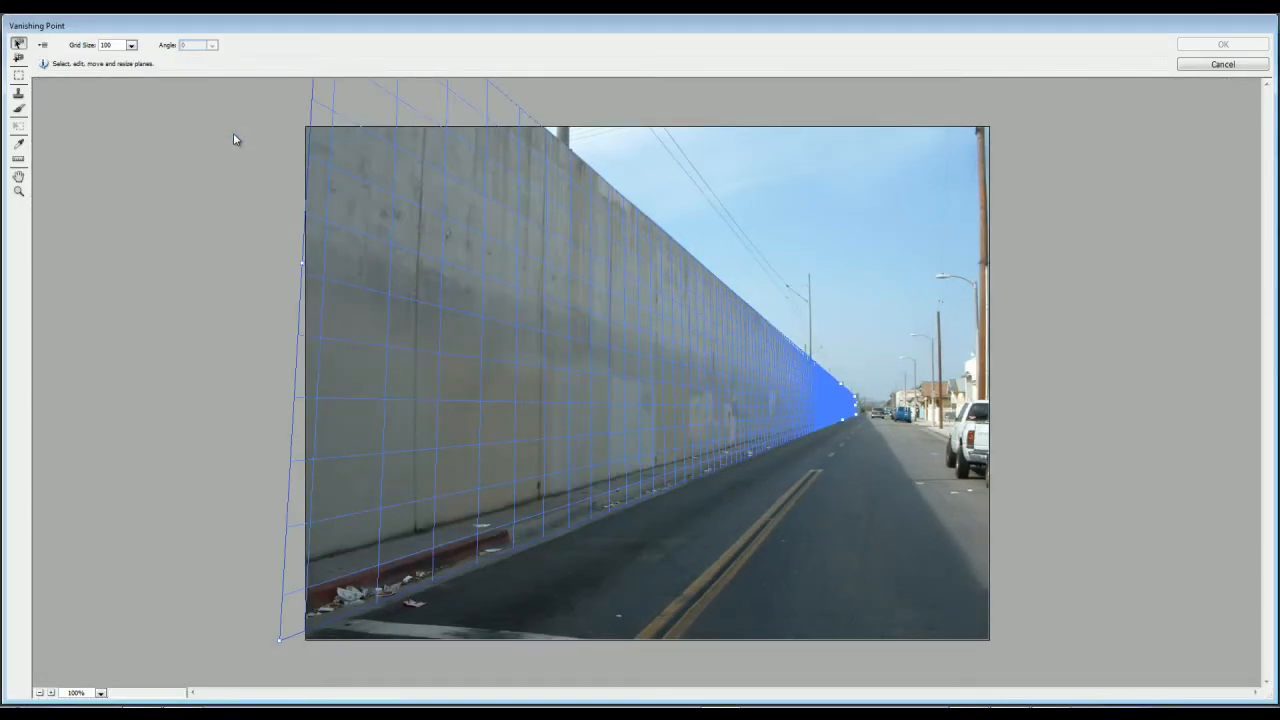
key(alt)
key(ctrl+v)
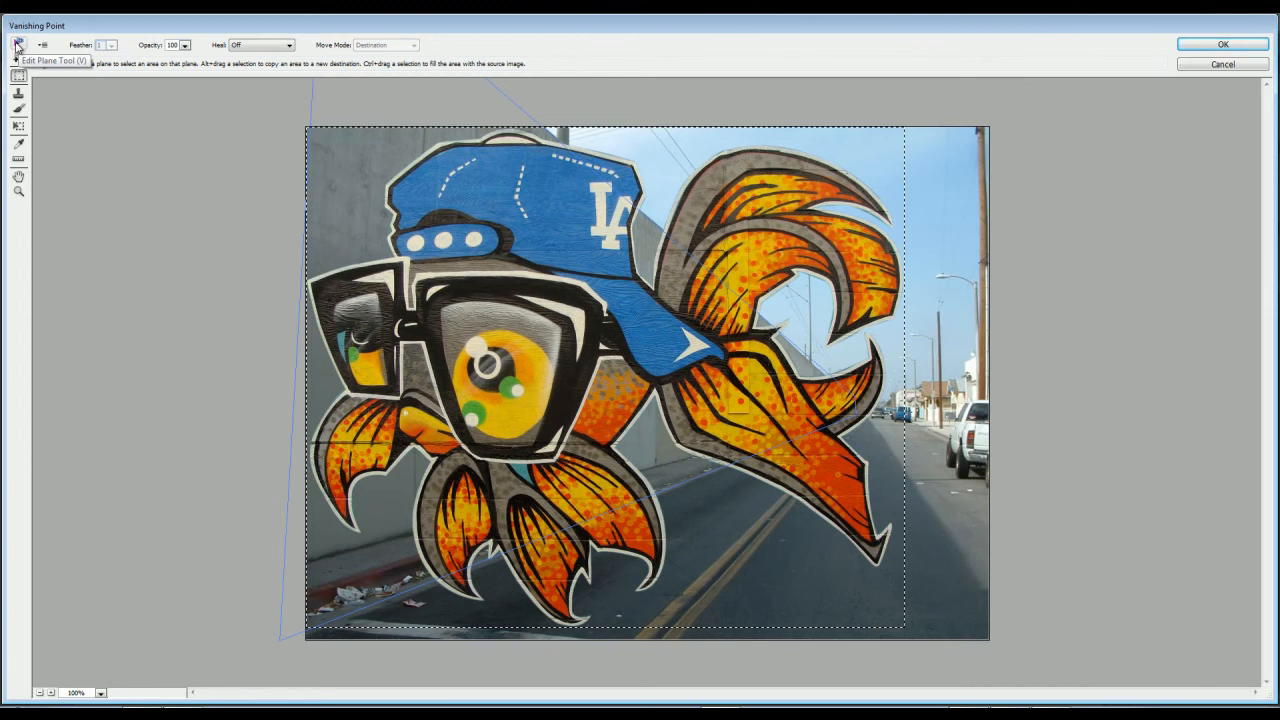
Step: Move the pasted fish onto the wall's perspective plane so it takes on the wall's perspective
click(18, 126)
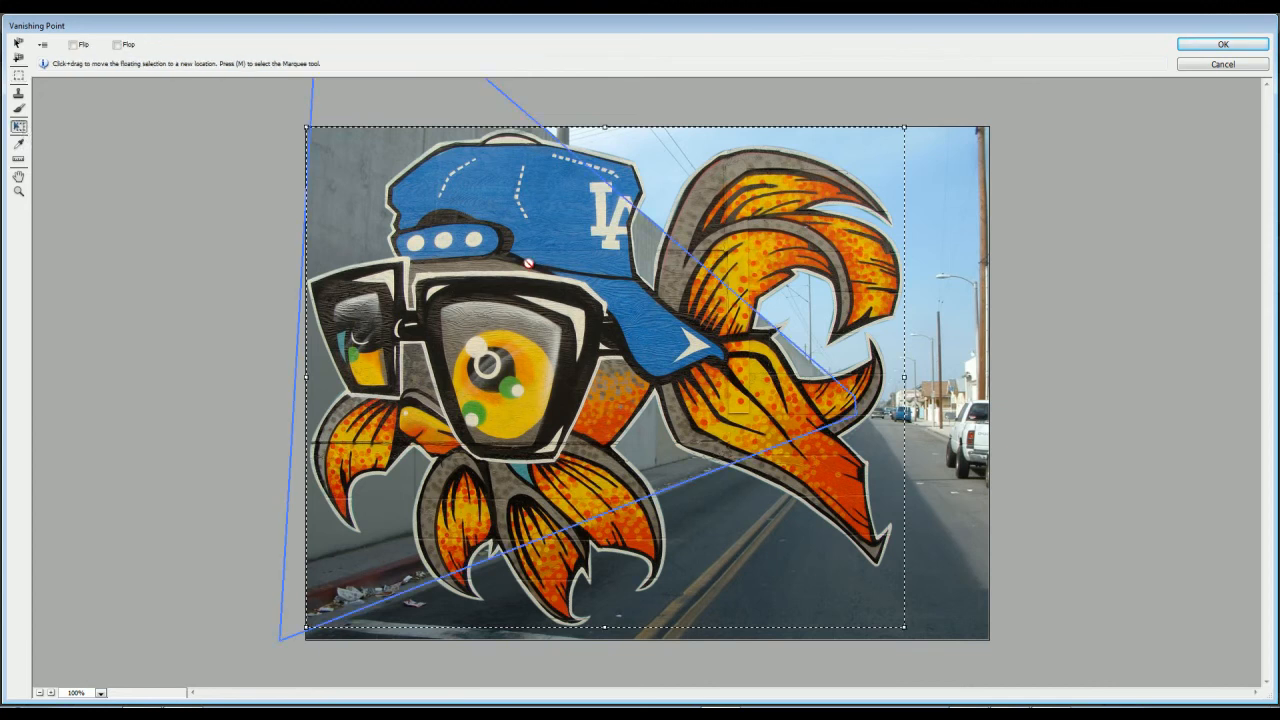
key(m)
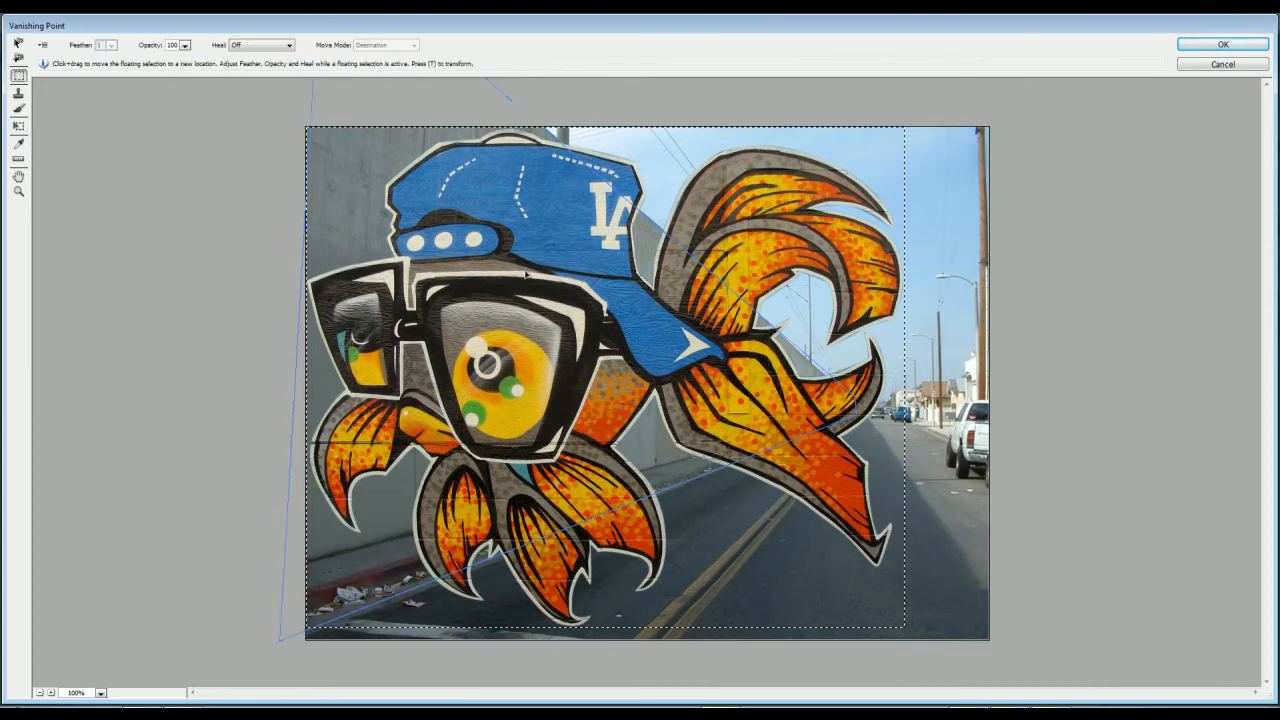
drag(526, 277, 645, 265)
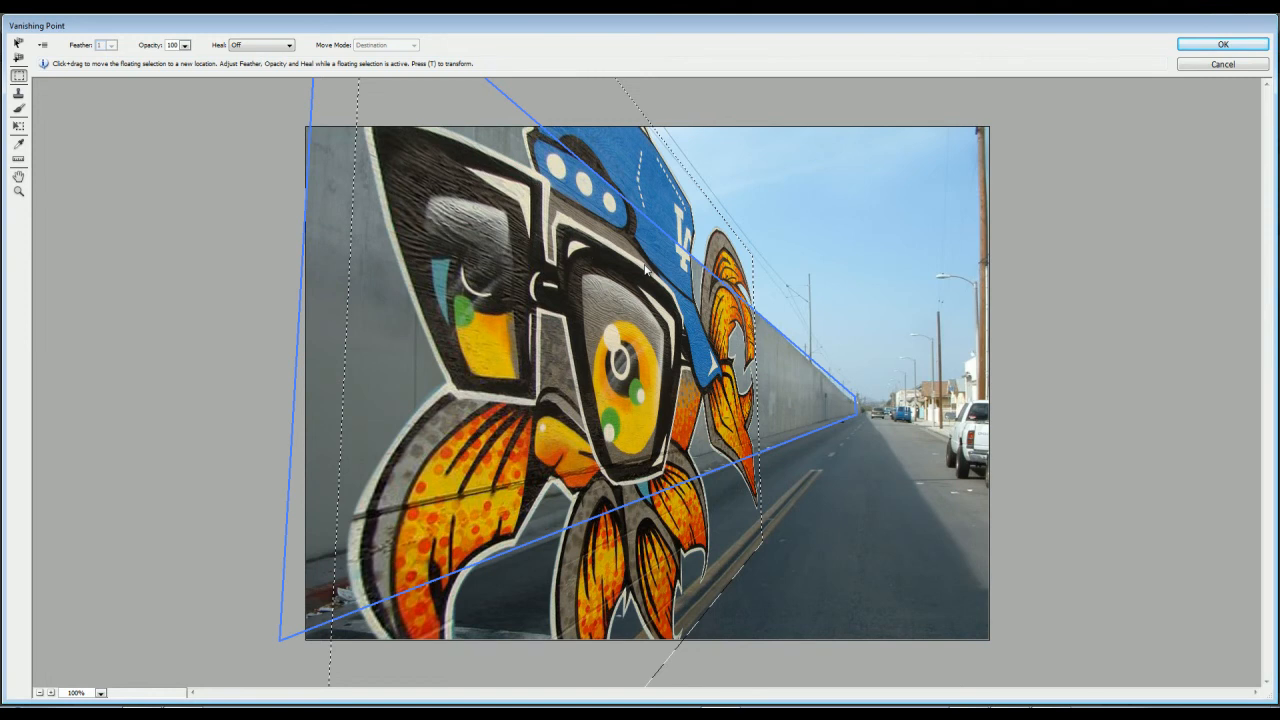
click(261, 172)
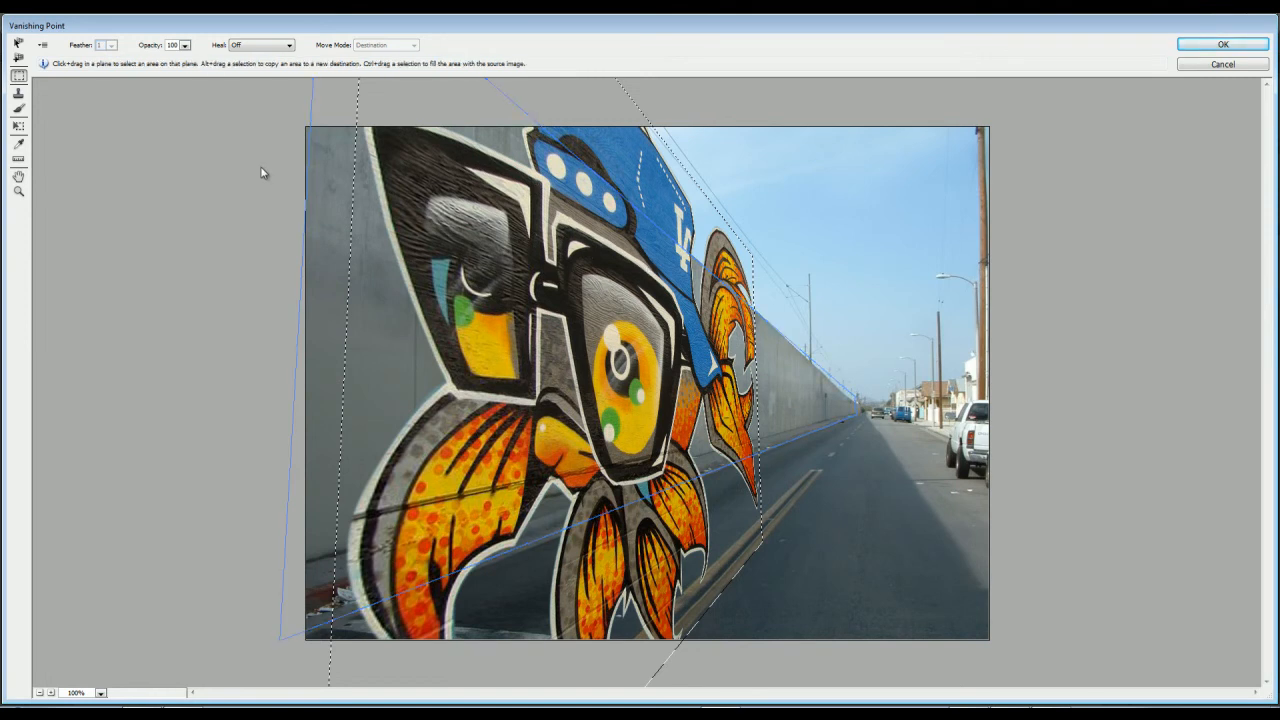
Step: Scale the fish down with the Transform tool and place it low on the near part of the wall
click(18, 126)
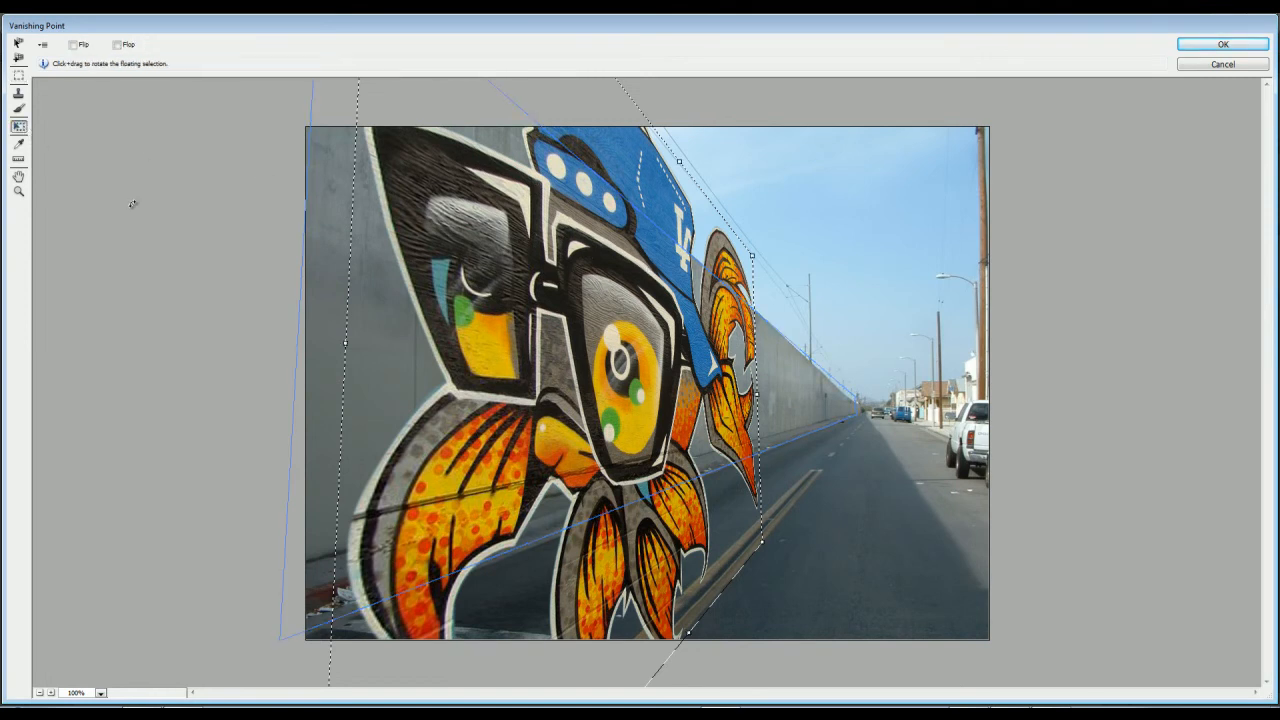
scroll(132, 204, down, 2)
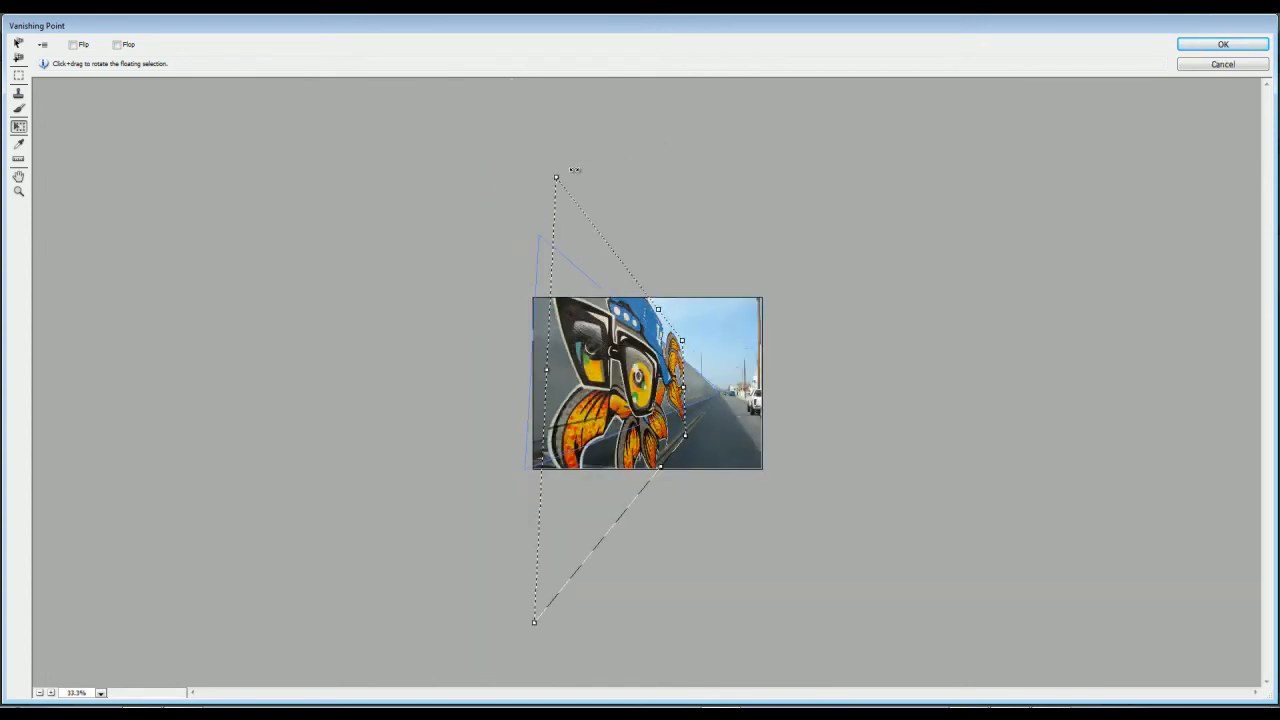
drag(557, 176, 629, 407)
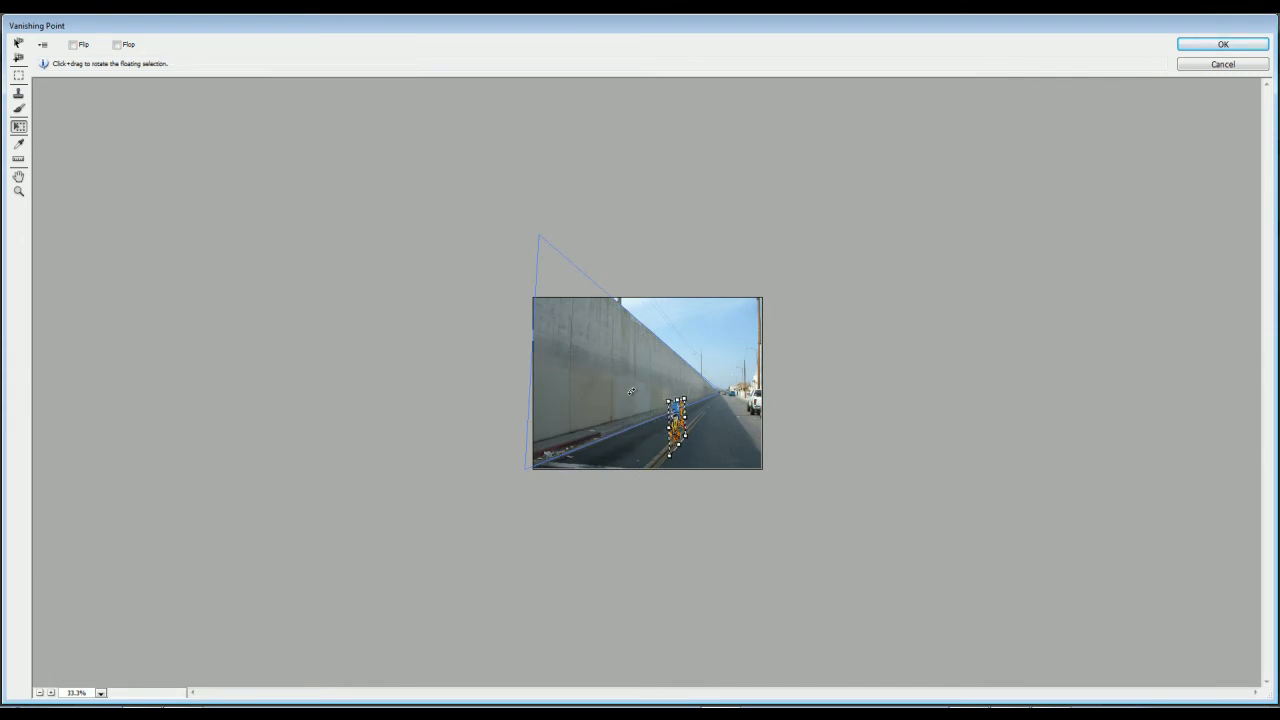
key(ctrl+0)
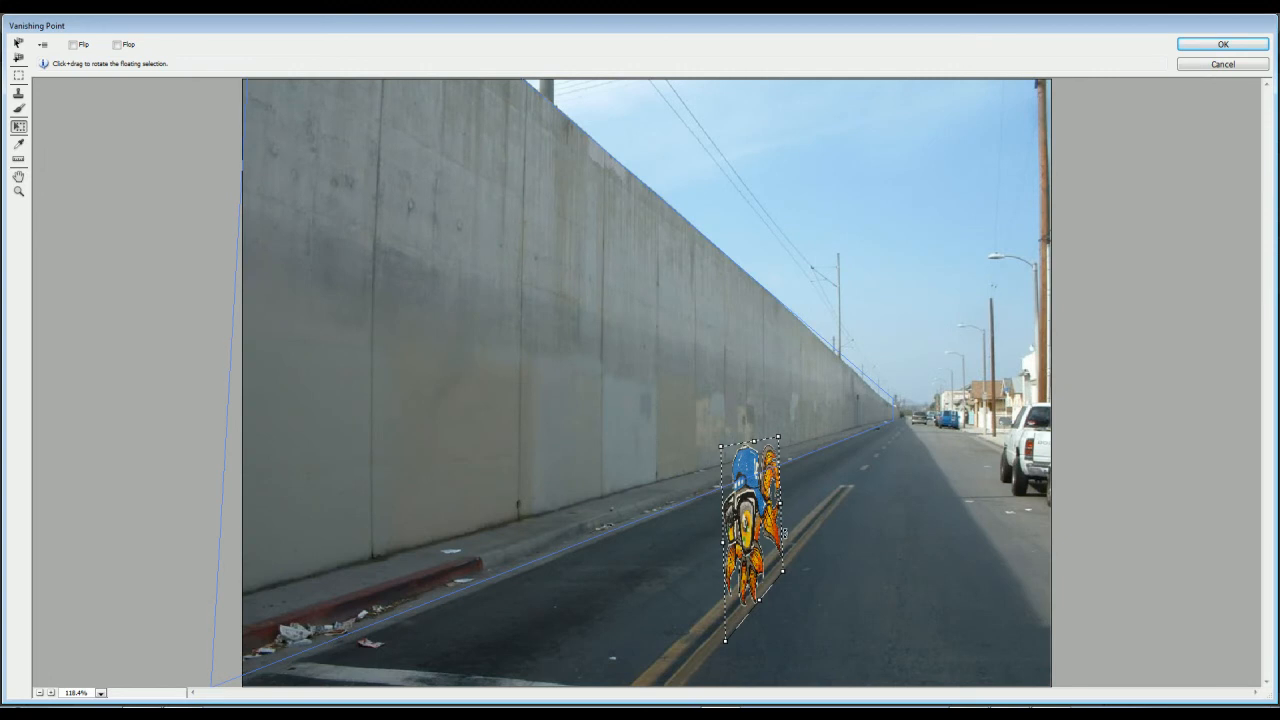
drag(752, 530, 534, 339)
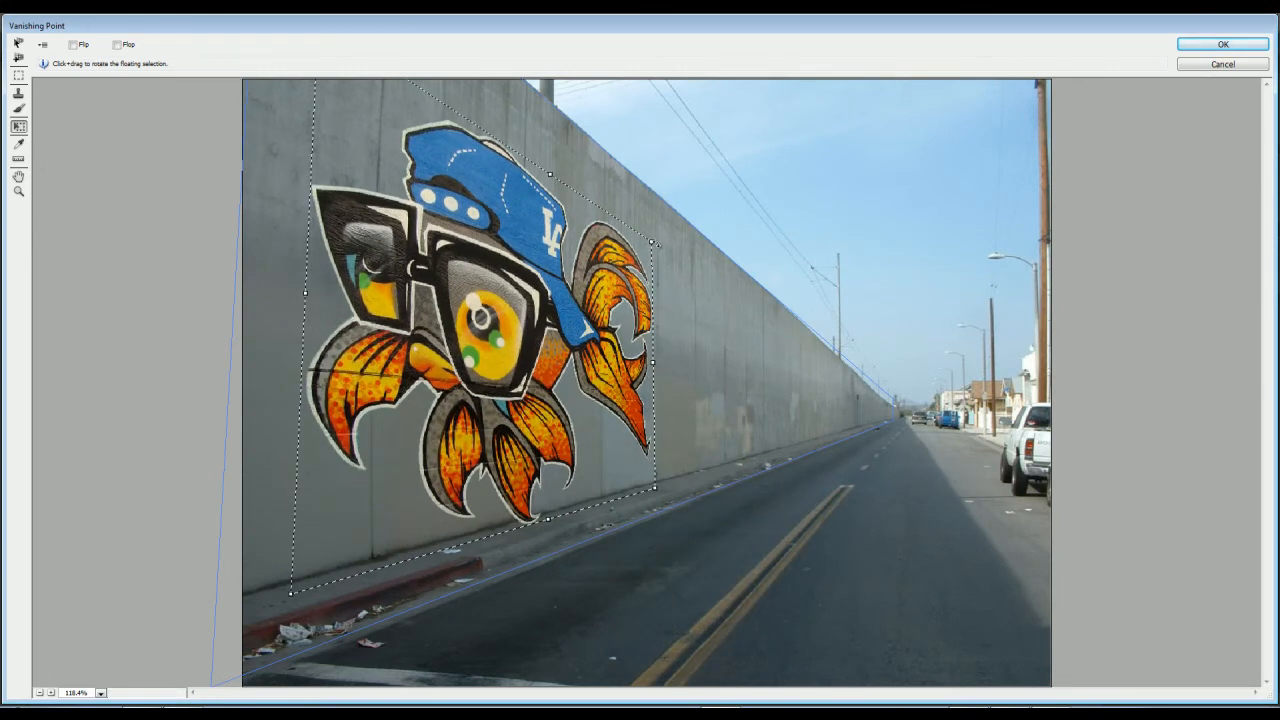
drag(652, 241, 530, 358)
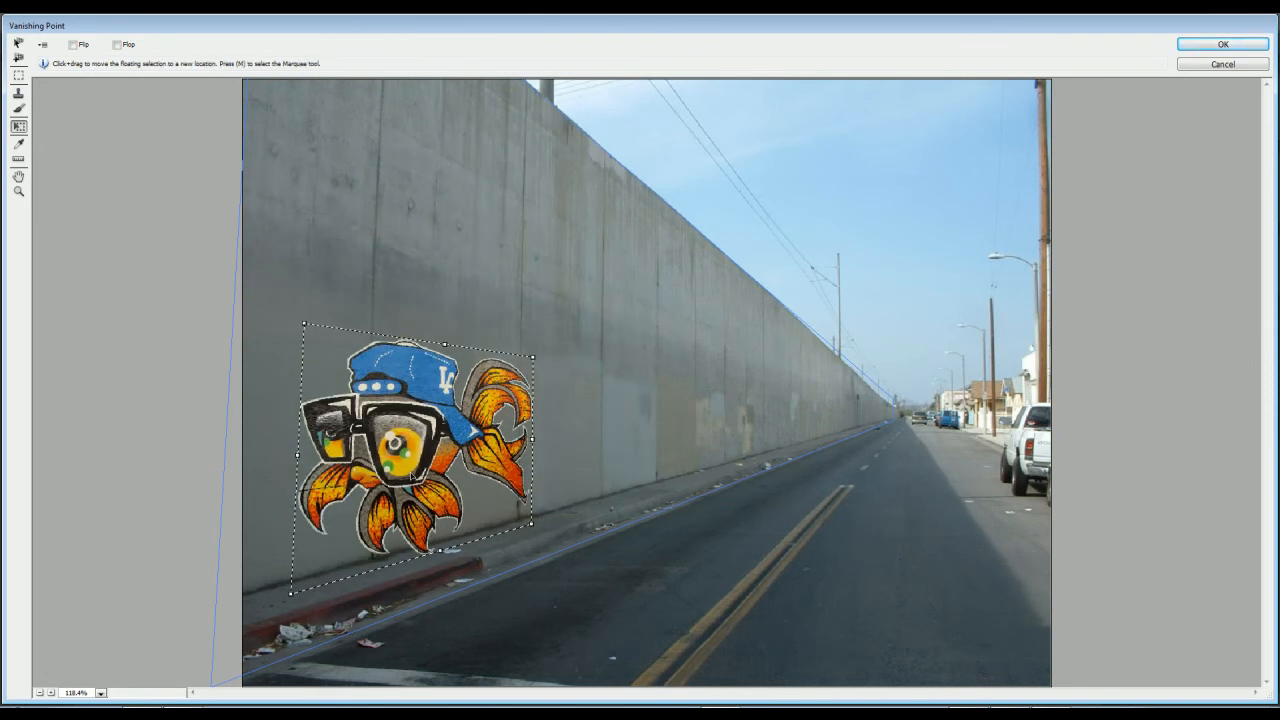
Step: Move the fish to mid-height on the wall, around the middle panels, rotate it slightly clockwise and apply Vanishing Point
drag(405, 468, 442, 264)
drag(567, 210, 573, 231)
drag(449, 295, 595, 324)
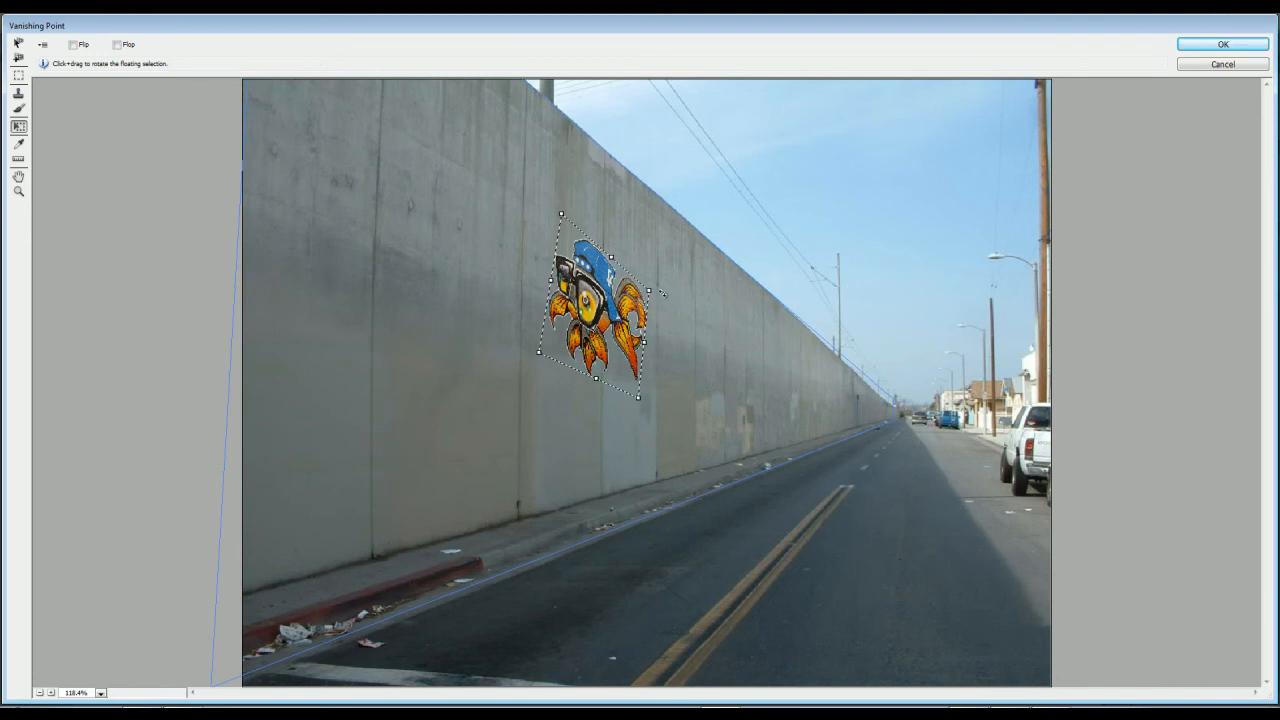
drag(662, 291, 665, 297)
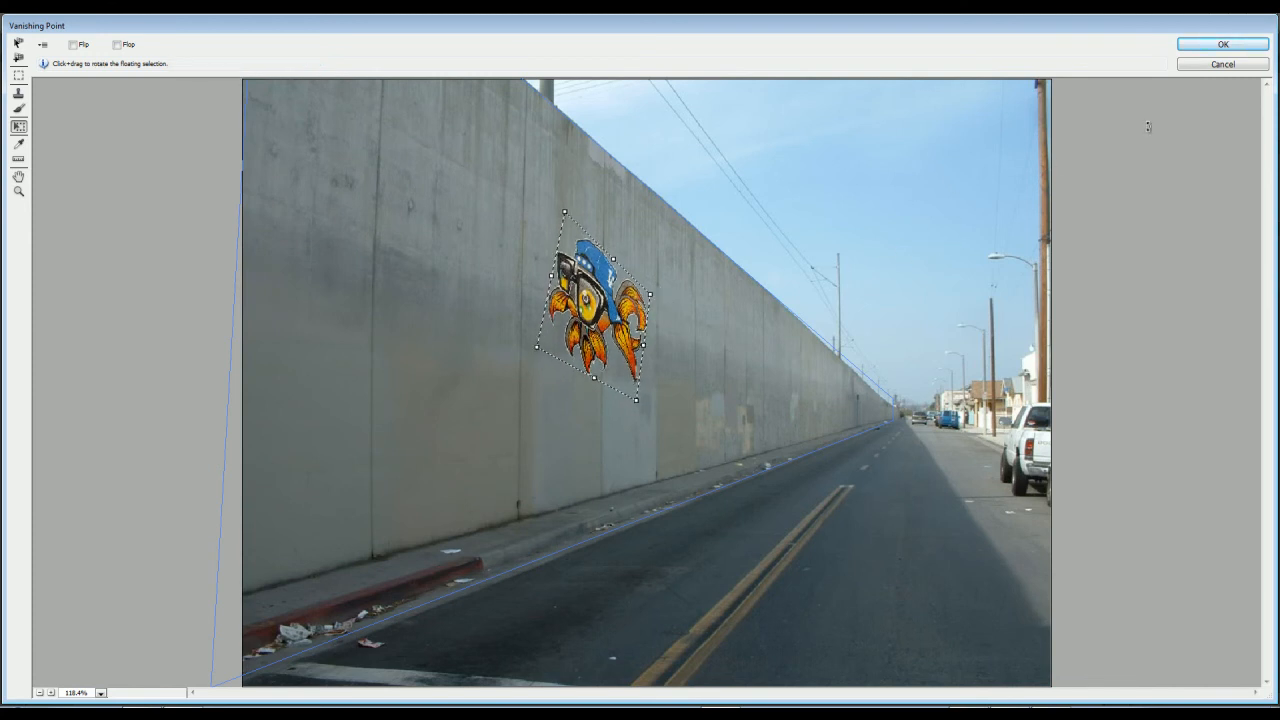
click(1210, 45)
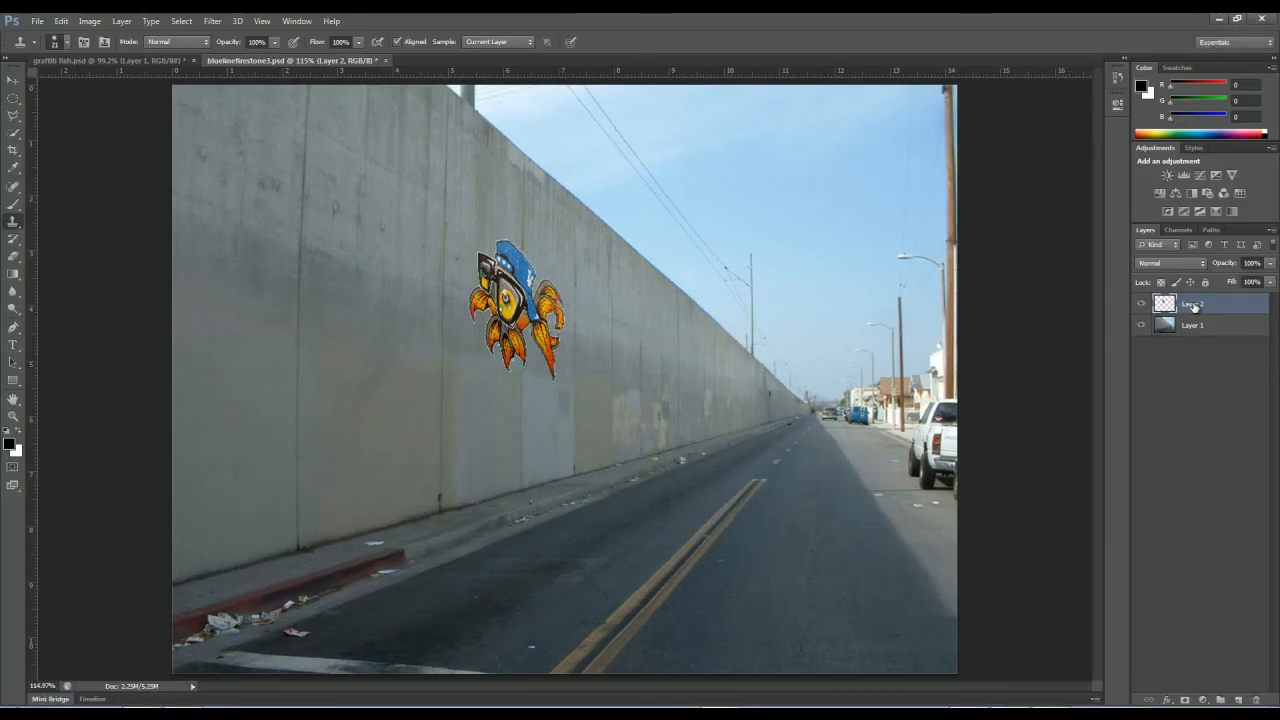
Step: Blend the fish on Layer 2 into the wall with Multiply mode at 83% opacity
click(1168, 265)
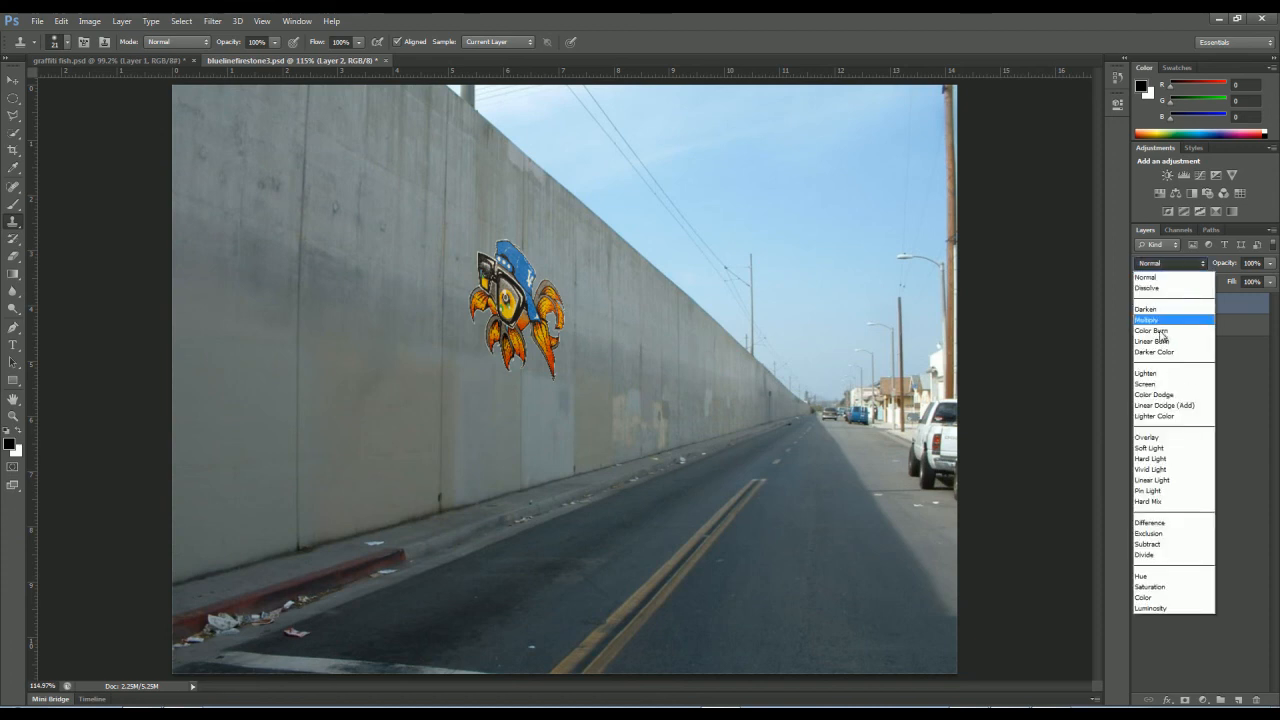
click(1150, 320)
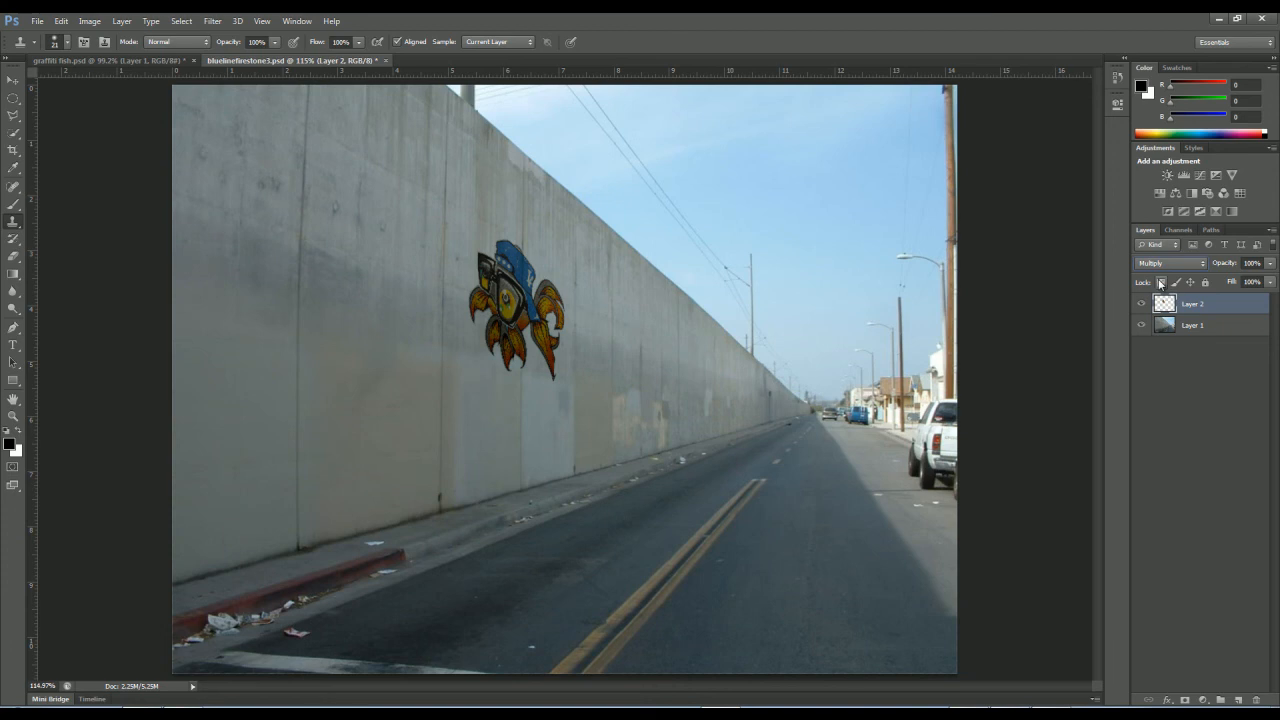
click(1220, 264)
drag(1214, 265, 1211, 265)
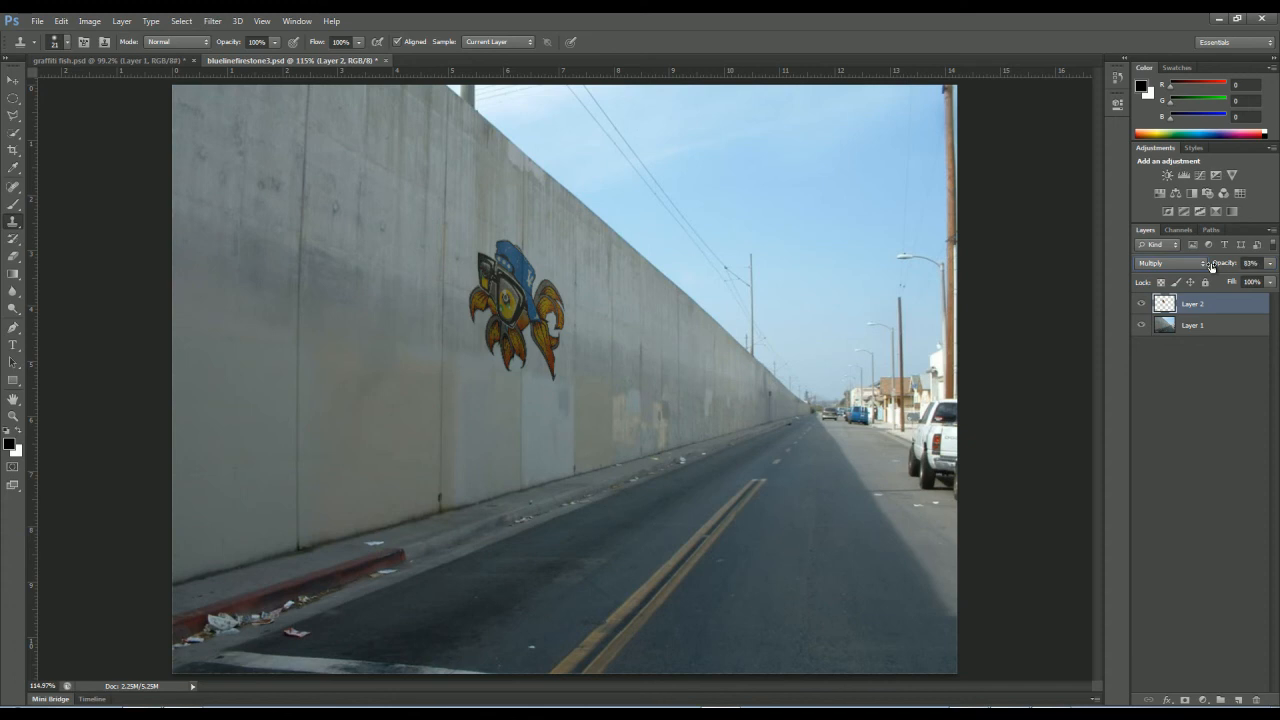